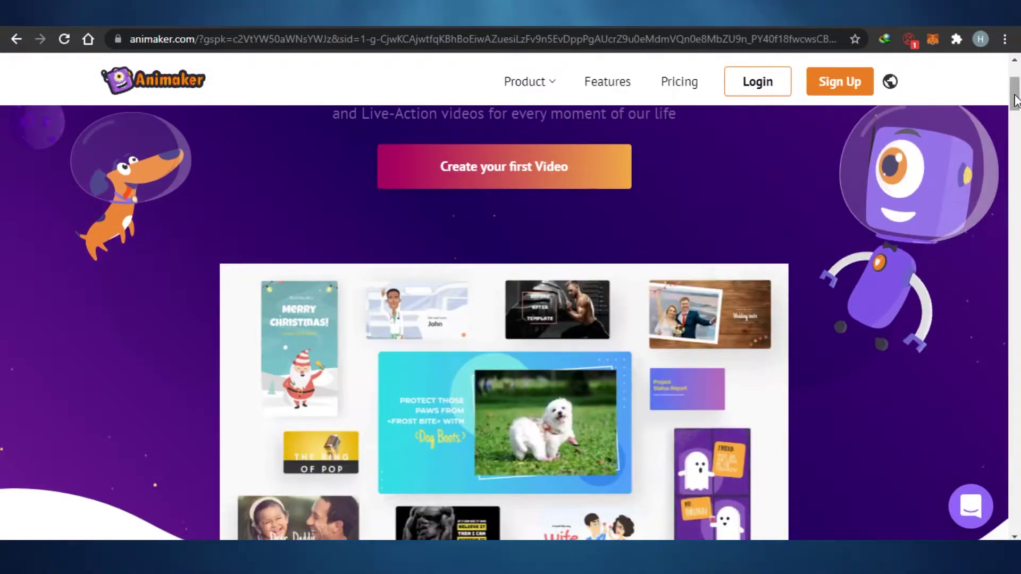
Look through the Animaker home page and the Powtoon creators page to compare what they present
{"action": "left_click_drag", "start_coordinate": [1016, 100], "coordinate": [1015, 159]}
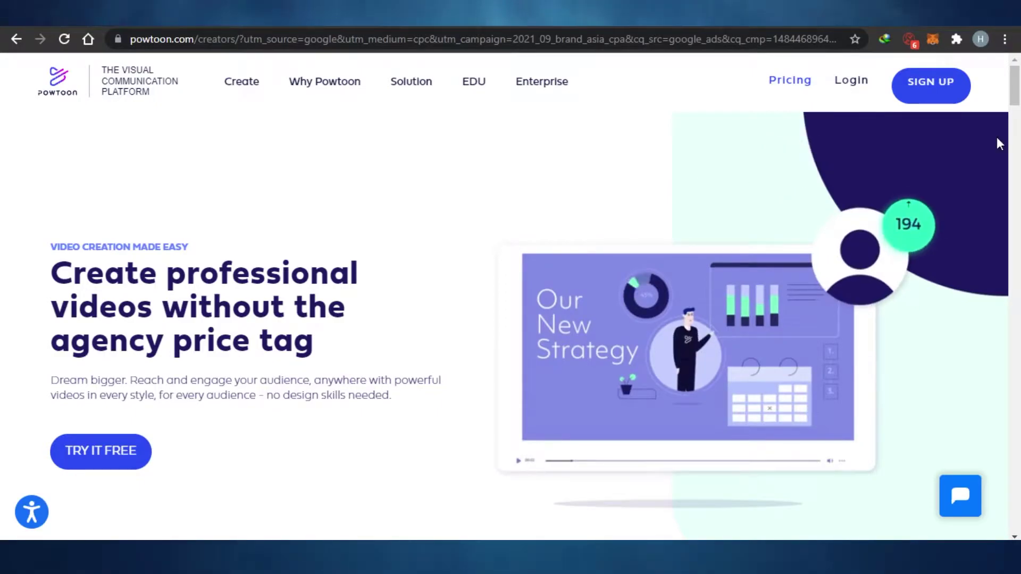
{"action": "scroll", "coordinate": [1011, 140], "scroll_direction": "down", "scroll_amount": 10}
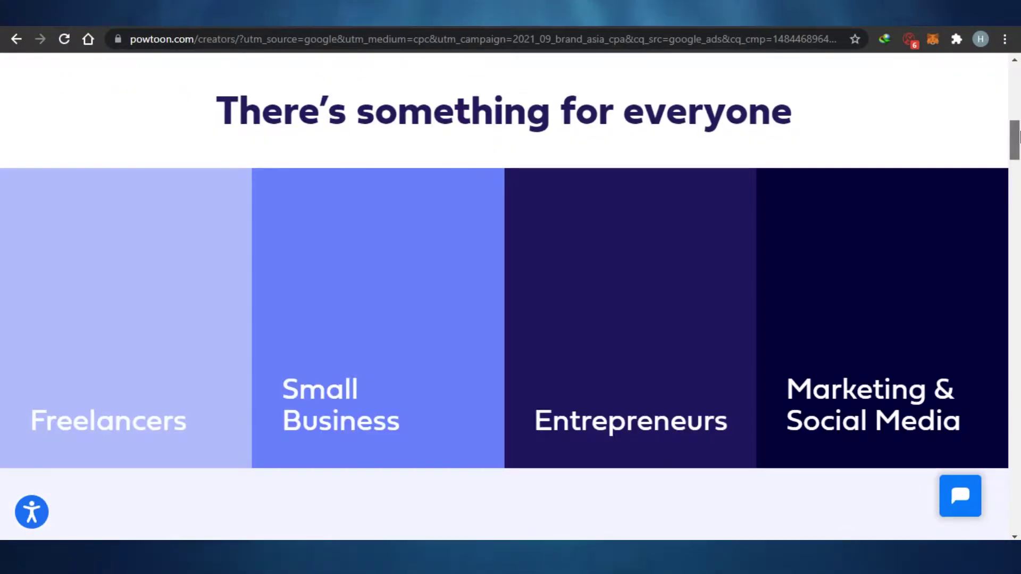
{"action": "left_click_drag", "start_coordinate": [1019, 137], "coordinate": [1019, 69]}
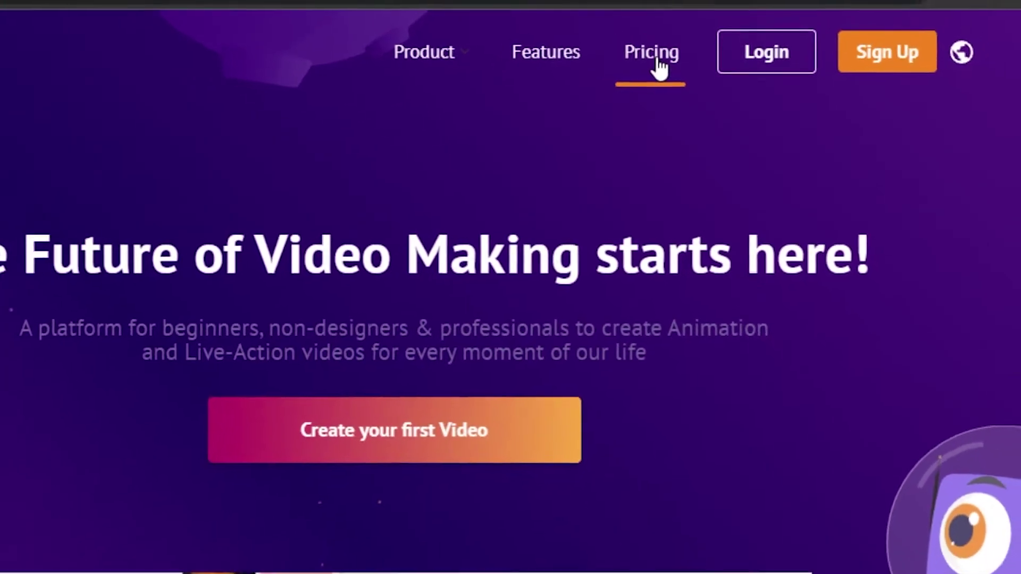
Open Animaker's pricing page and examine the yearly plans and the features listed under each
{"action": "left_click", "coordinate": [647, 47]}
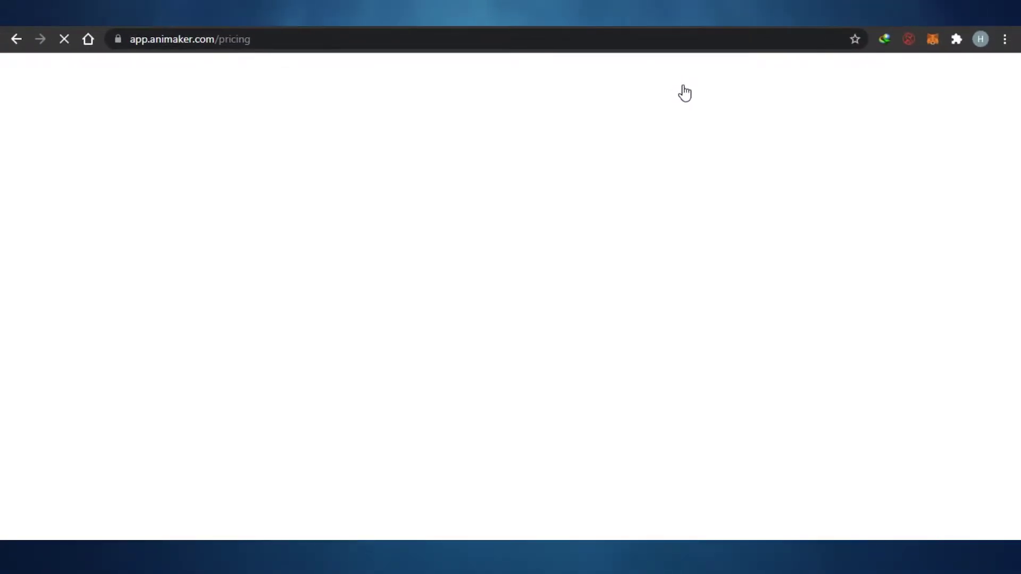
{"action": "scroll", "coordinate": [685, 93], "scroll_direction": "down", "scroll_amount": 5}
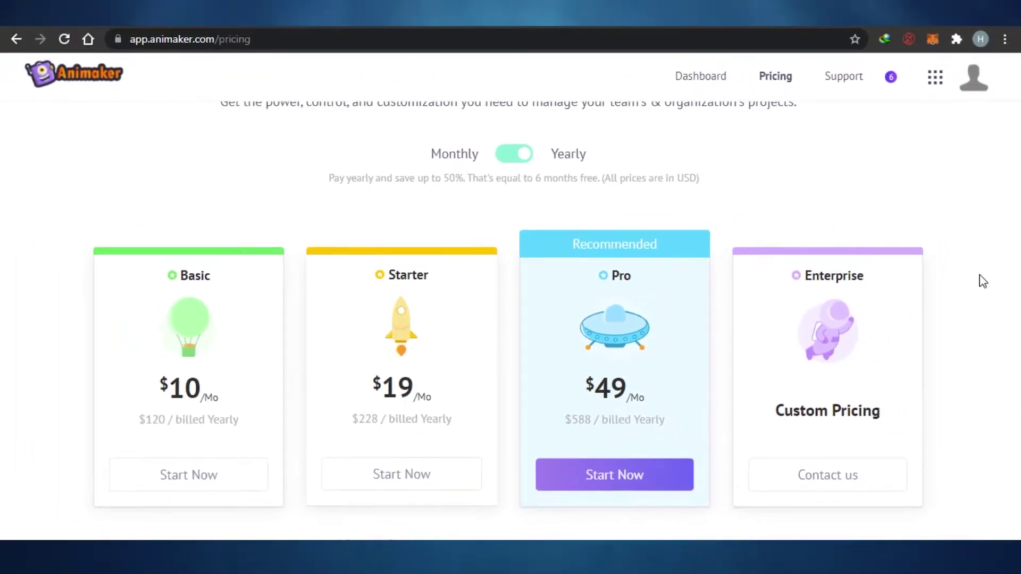
{"action": "scroll", "coordinate": [984, 276], "scroll_direction": "down", "scroll_amount": 1}
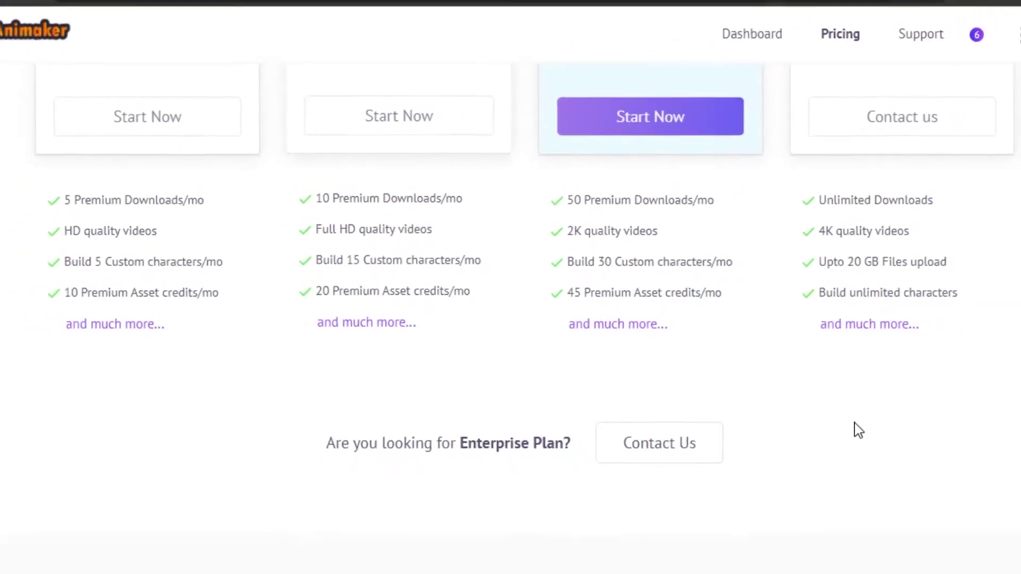
{"action": "scroll", "coordinate": [791, 413], "scroll_direction": "up", "scroll_amount": 3}
{"action": "scroll", "coordinate": [791, 412], "scroll_direction": "down", "scroll_amount": 2}
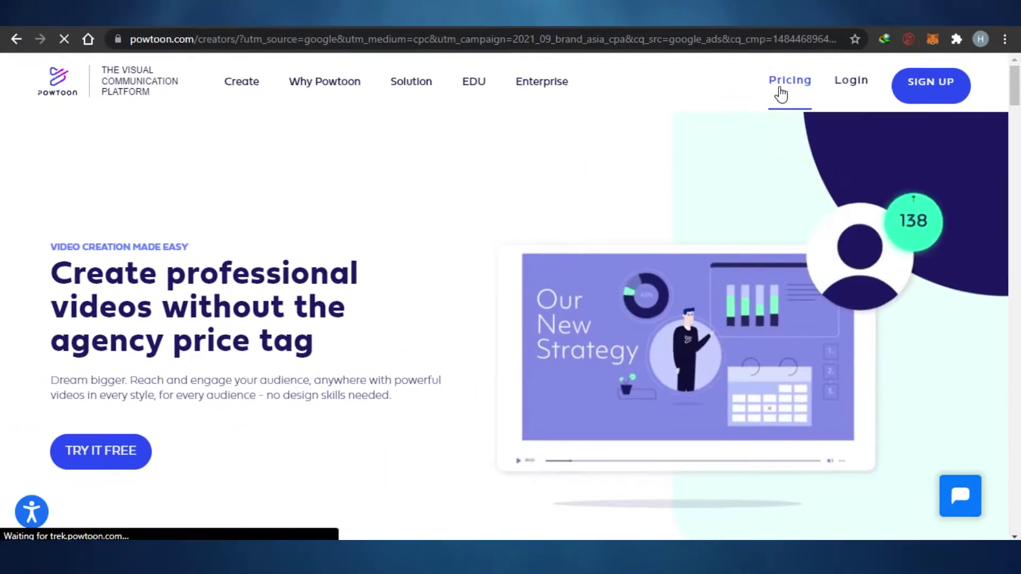
Switch to Powtoon, open its pricing page and examine the annual plans and the feature comparison table
{"action": "left_click", "coordinate": [780, 95]}
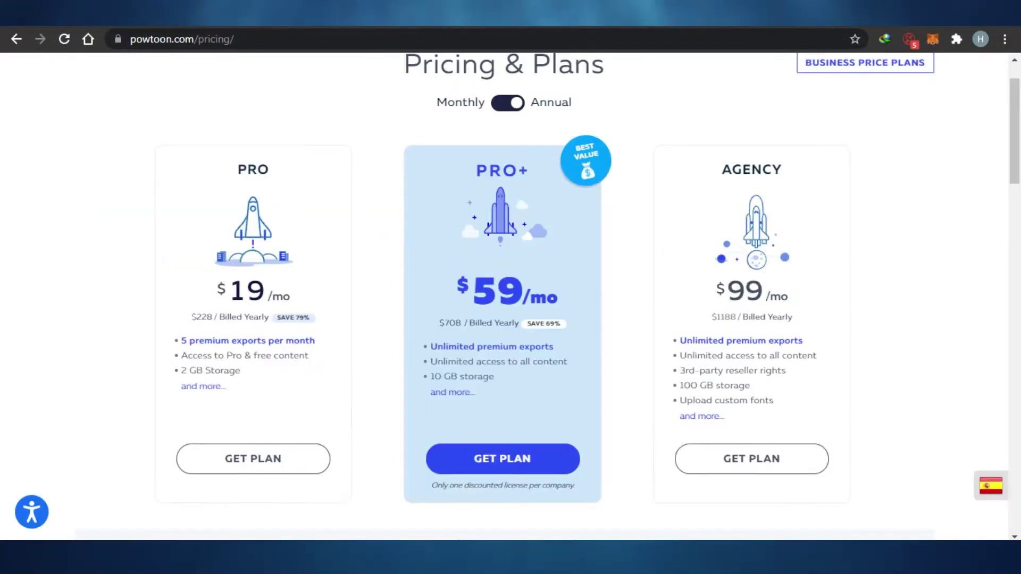
{"action": "left_click_drag", "start_coordinate": [1020, 149], "coordinate": [1020, 268]}
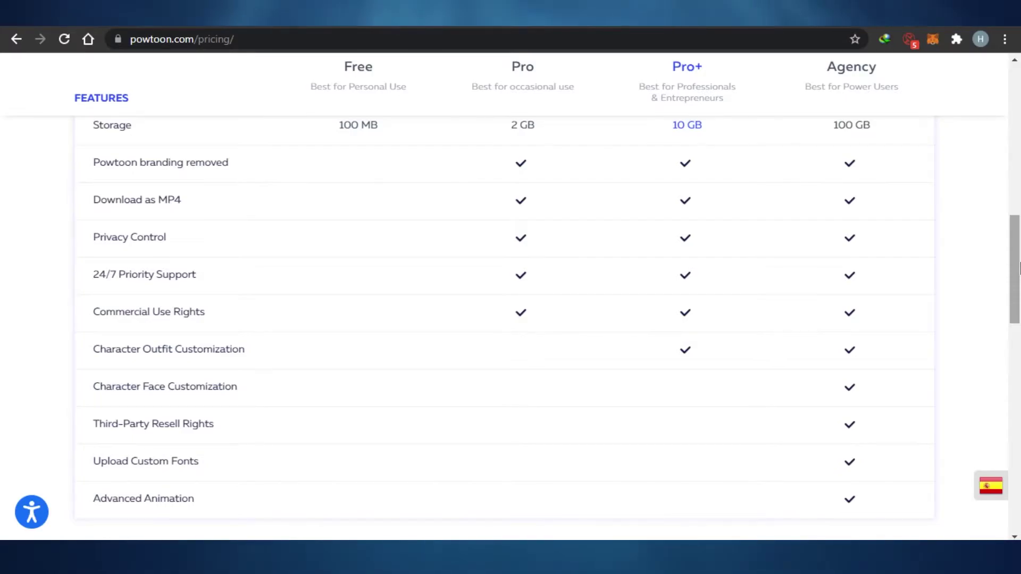
{"action": "mouse_move", "coordinate": [1020, 269]}
{"action": "left_mouse_down"}
{"action": "mouse_move", "coordinate": [1019, 400]}
{"action": "mouse_move", "coordinate": [1020, 218]}
{"action": "mouse_move", "coordinate": [1019, 274]}
{"action": "left_mouse_up"}
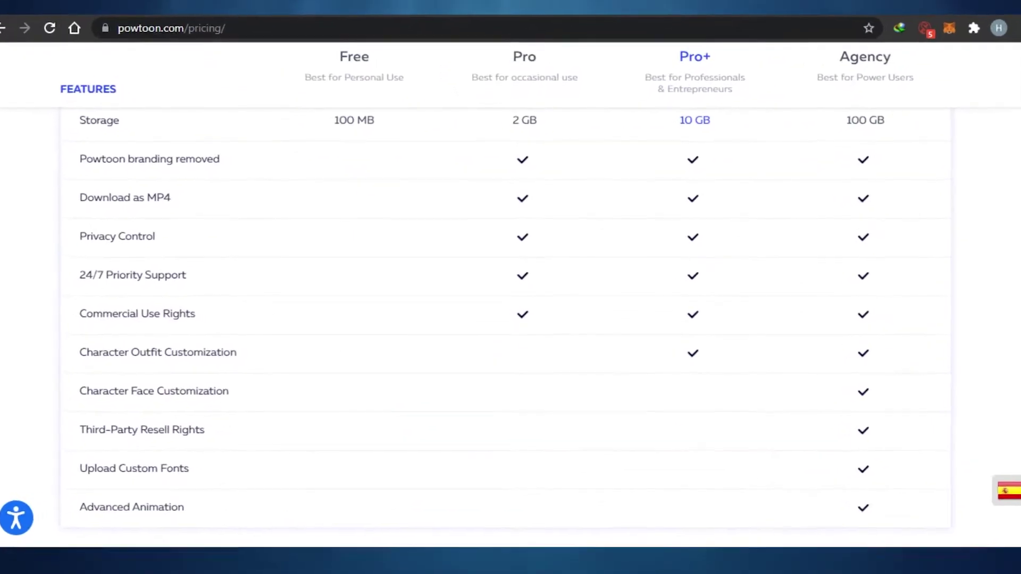
{"action": "scroll", "coordinate": [726, 188], "scroll_direction": "up", "scroll_amount": 2}
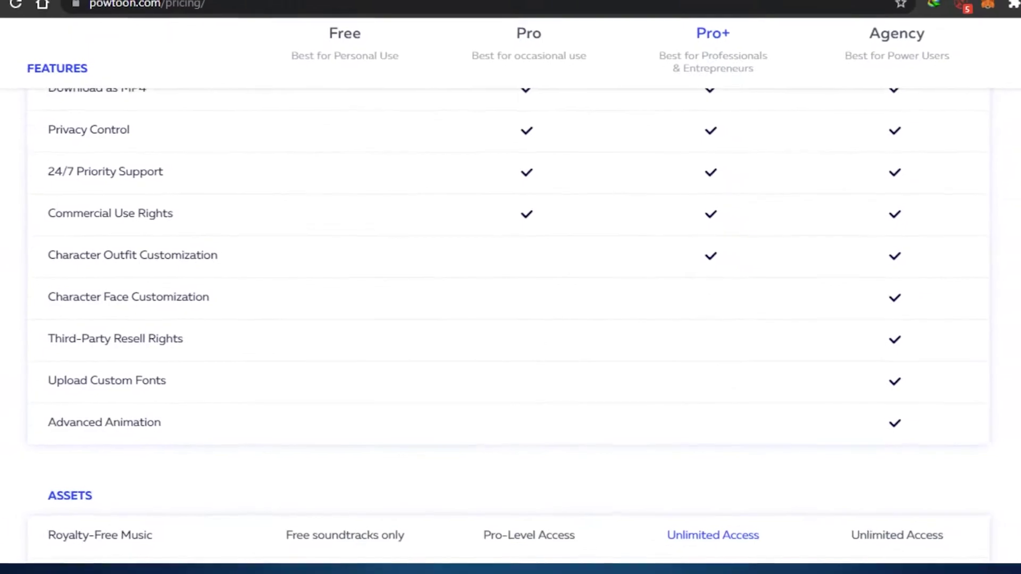
{"action": "scroll", "coordinate": [510, 287], "scroll_direction": "down", "scroll_amount": 4}
{"action": "scroll", "coordinate": [1019, 274], "scroll_direction": "up", "scroll_amount": 4}
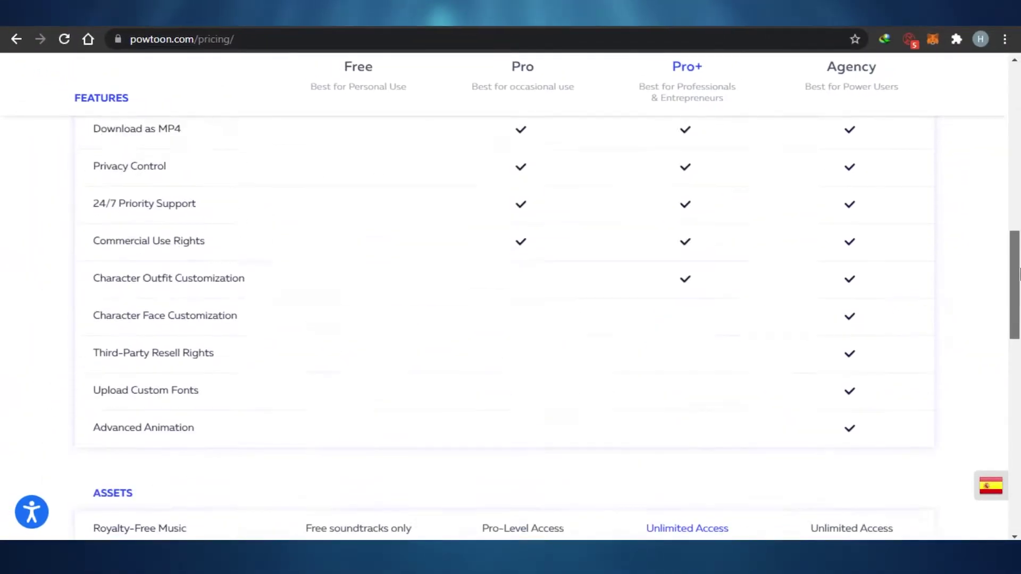
{"action": "left_click_drag", "start_coordinate": [1020, 274], "coordinate": [1019, 95]}
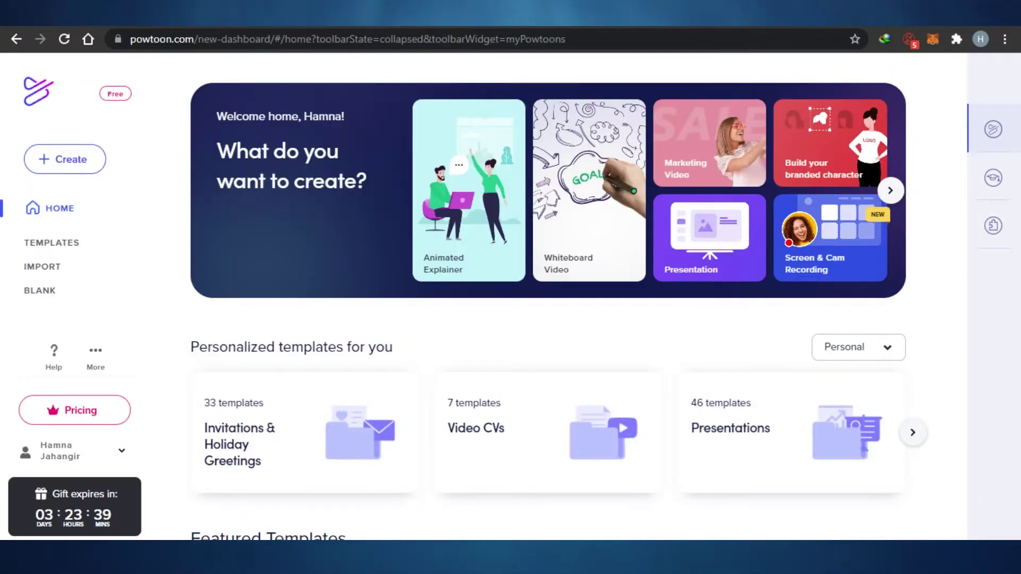
Look over the Powtoon dashboard's personalized and featured template sections
{"action": "key", "text": "ctrl+a"}
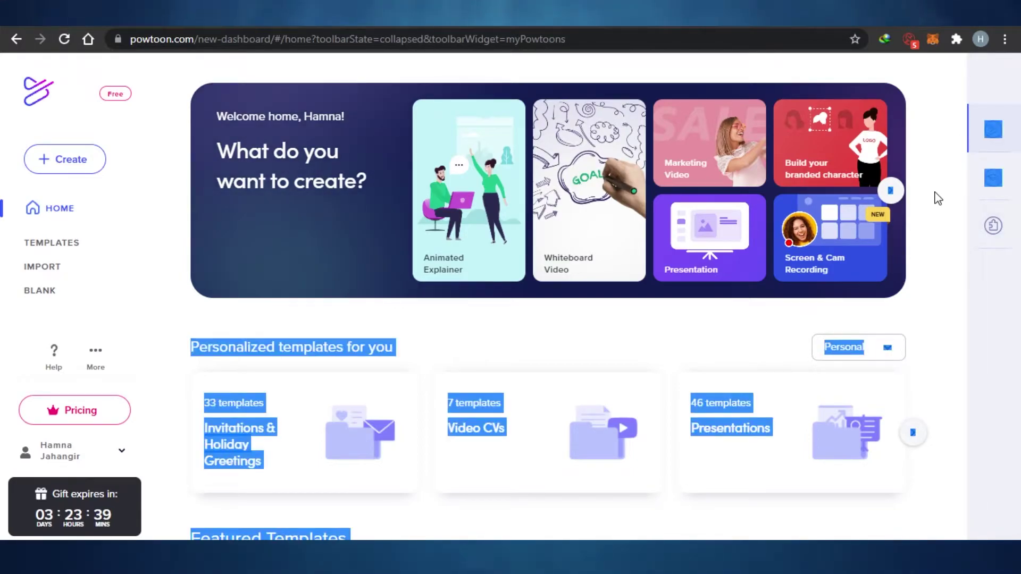
{"action": "left_click", "coordinate": [930, 192]}
{"action": "left_click", "coordinate": [937, 149]}
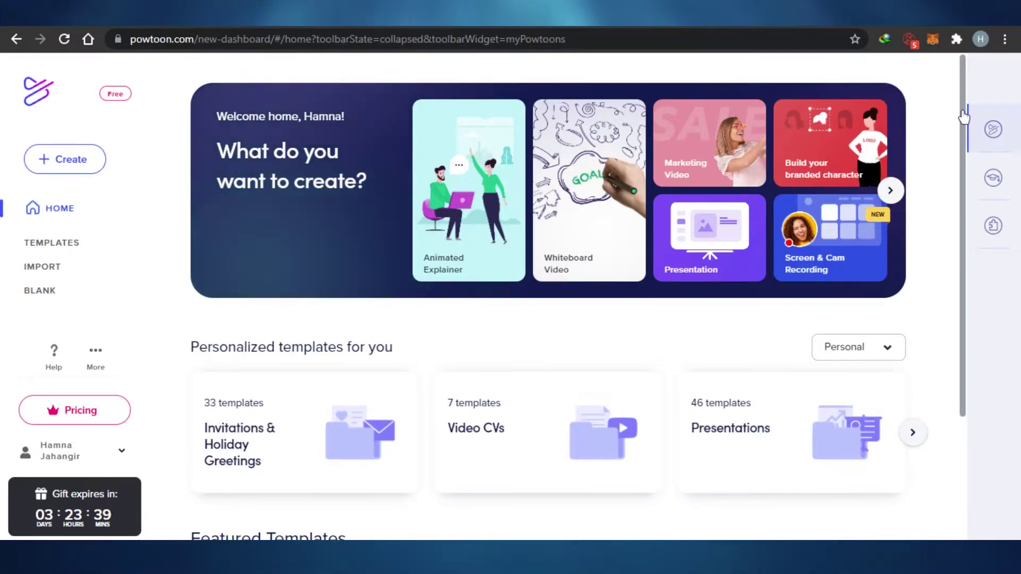
{"action": "scroll", "coordinate": [952, 270], "scroll_direction": "down", "scroll_amount": 3}
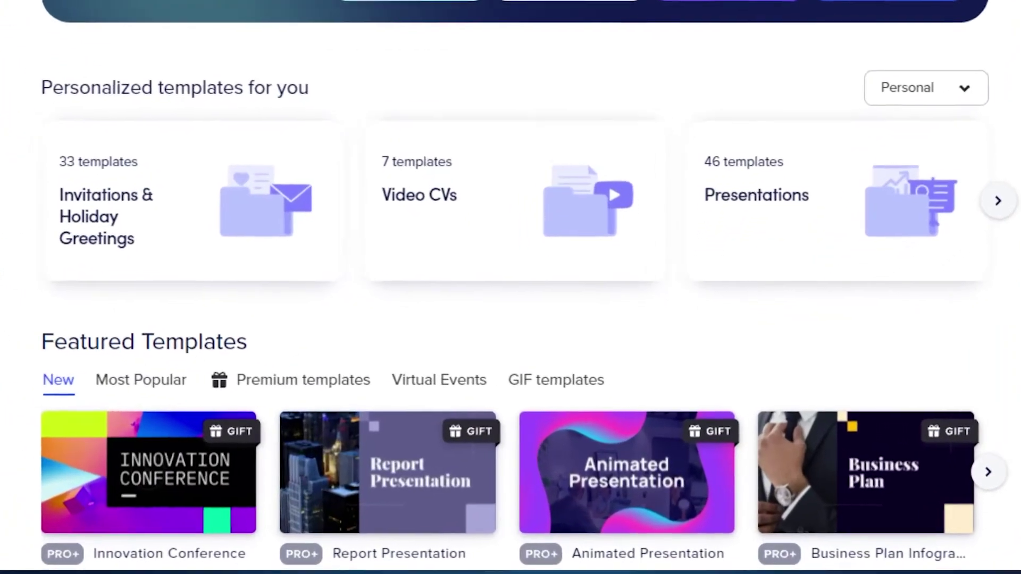
{"action": "mouse_move", "coordinate": [429, 488]}
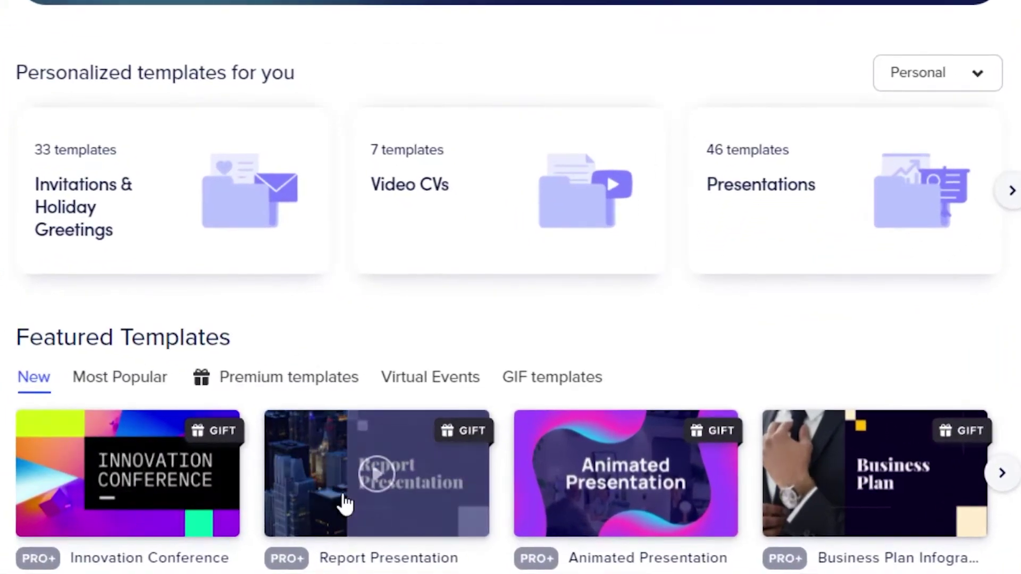
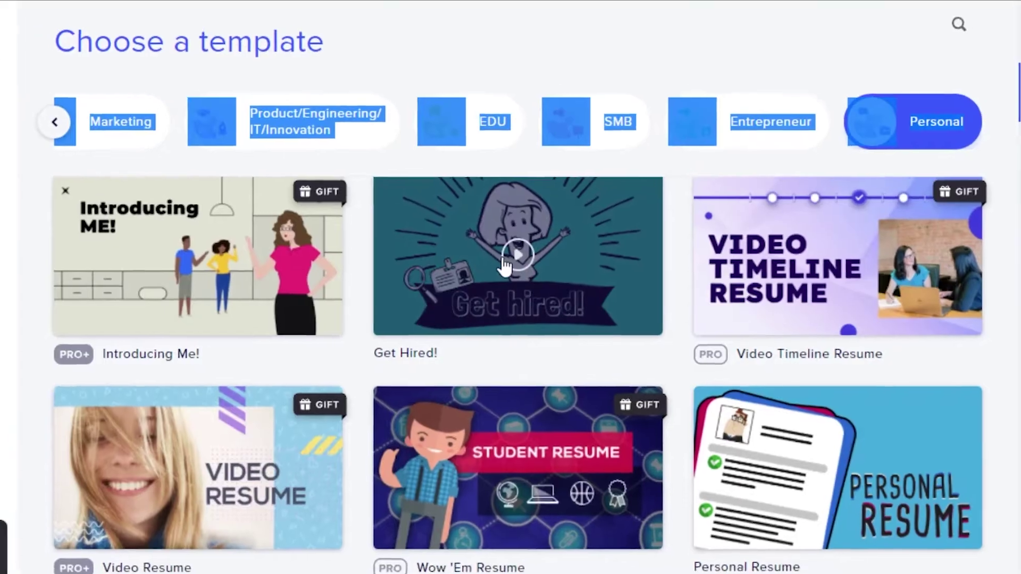
Preview Powtoon's "Get Hired!" template video, then close the preview
{"action": "left_click", "coordinate": [511, 261]}
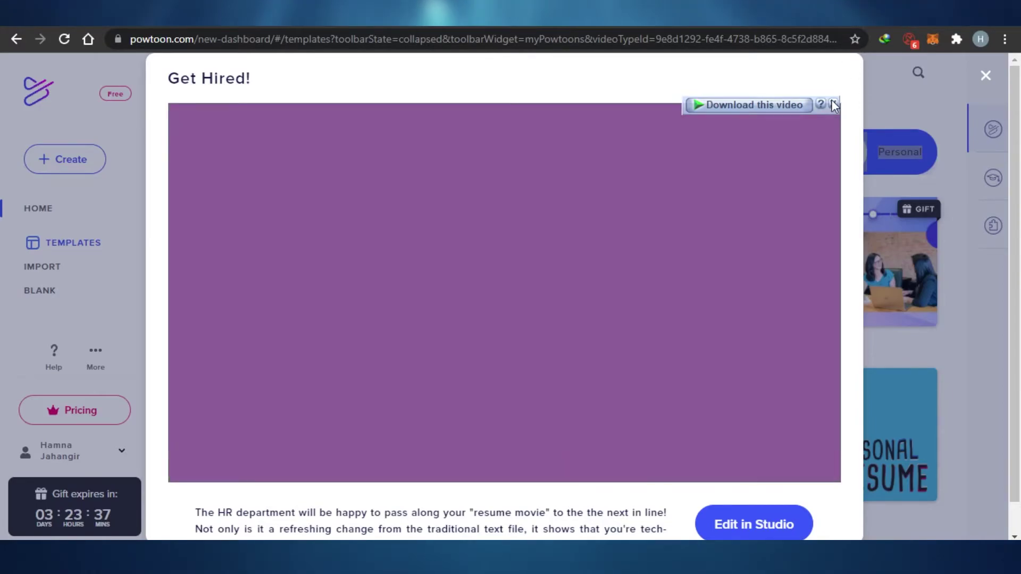
{"action": "left_click", "coordinate": [833, 104]}
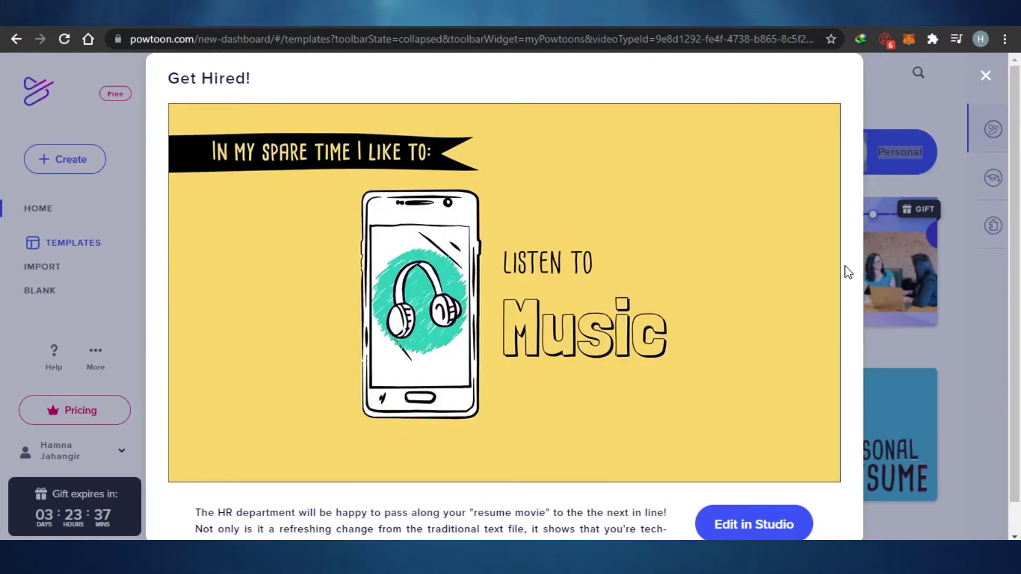
{"action": "mouse_move", "coordinate": [293, 291]}
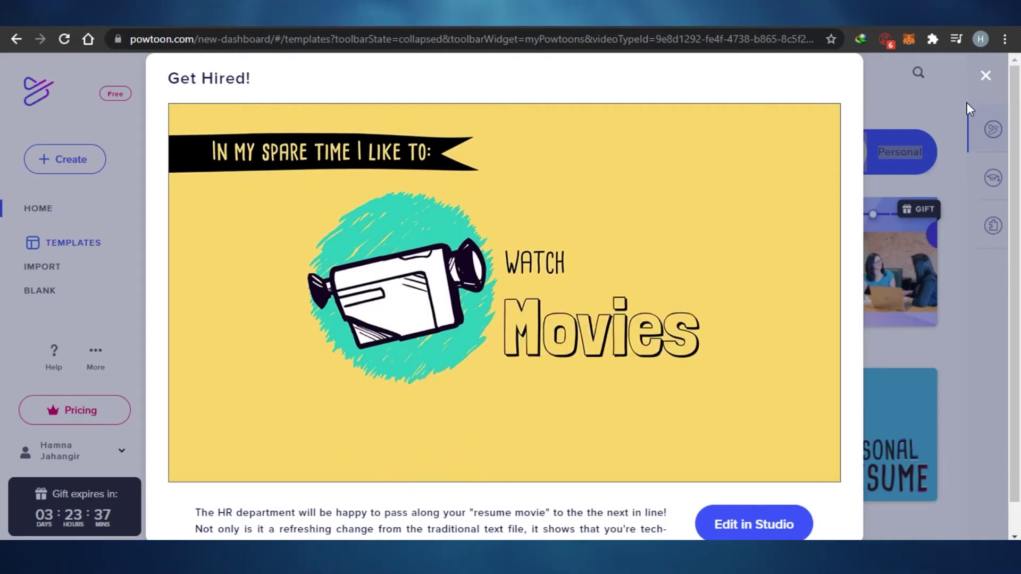
{"action": "left_click", "coordinate": [986, 75]}
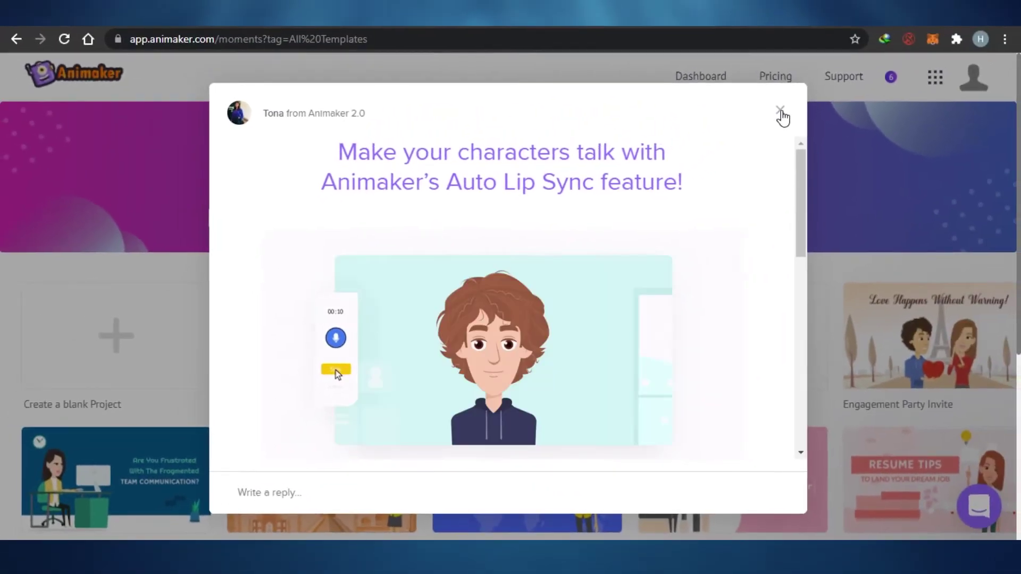
Dismiss Animaker's lip sync announcement and compare its All Templates gallery with Powtoon's template categories
{"action": "left_click", "coordinate": [780, 111]}
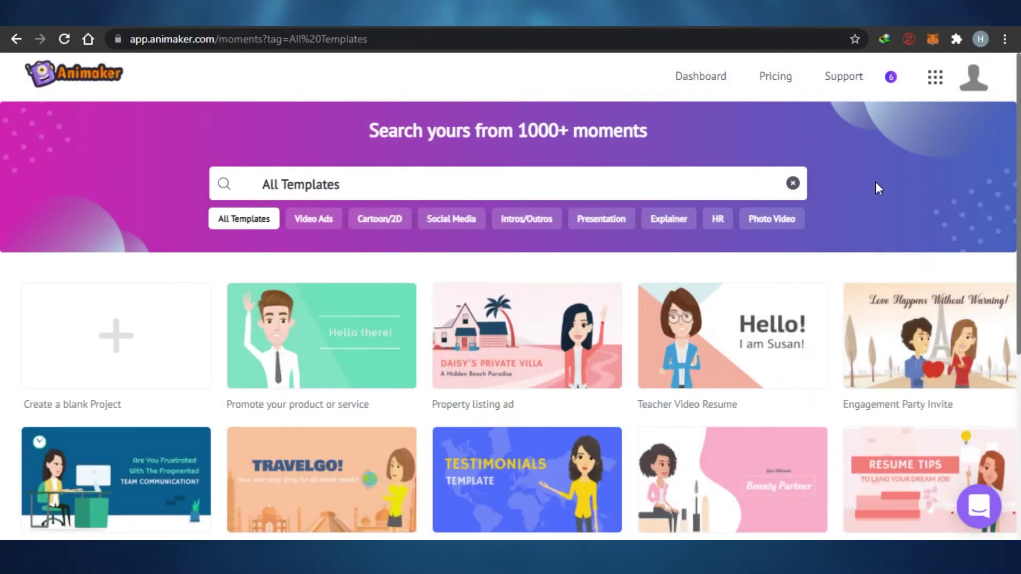
{"action": "left_click_drag", "start_coordinate": [1019, 148], "coordinate": [1019, 298]}
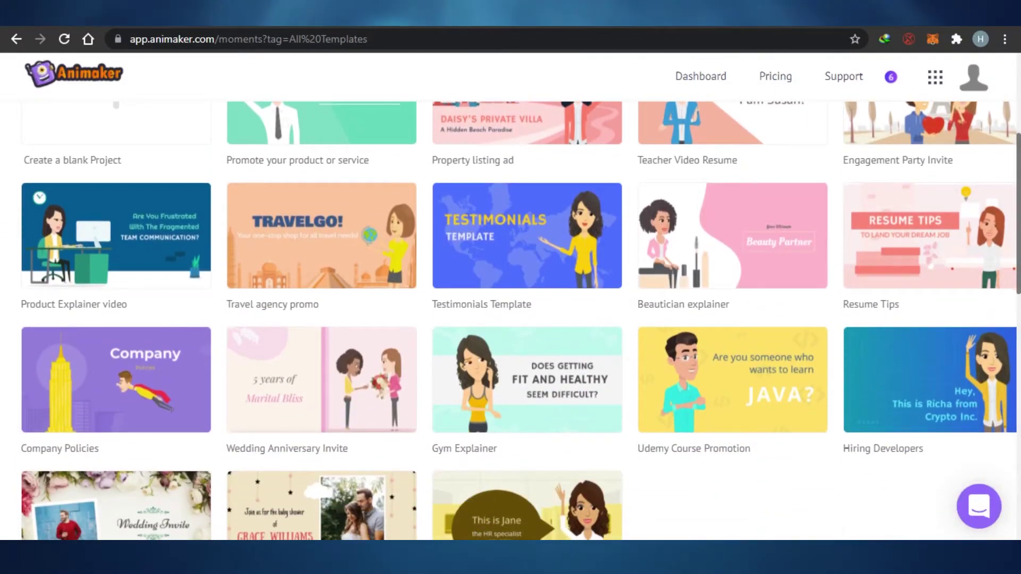
{"action": "left_click", "coordinate": [328, 25]}
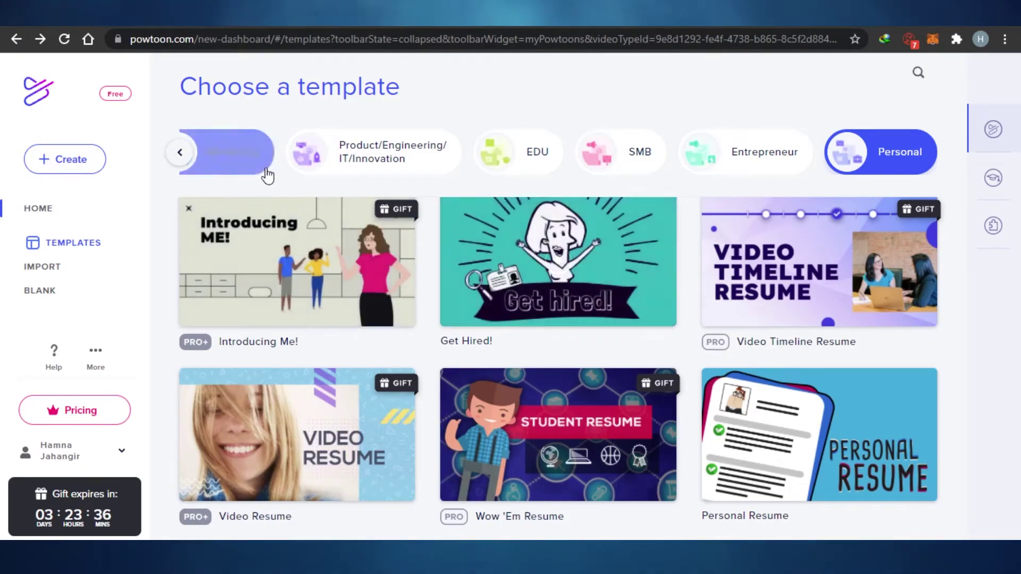
{"action": "left_click", "coordinate": [725, 155]}
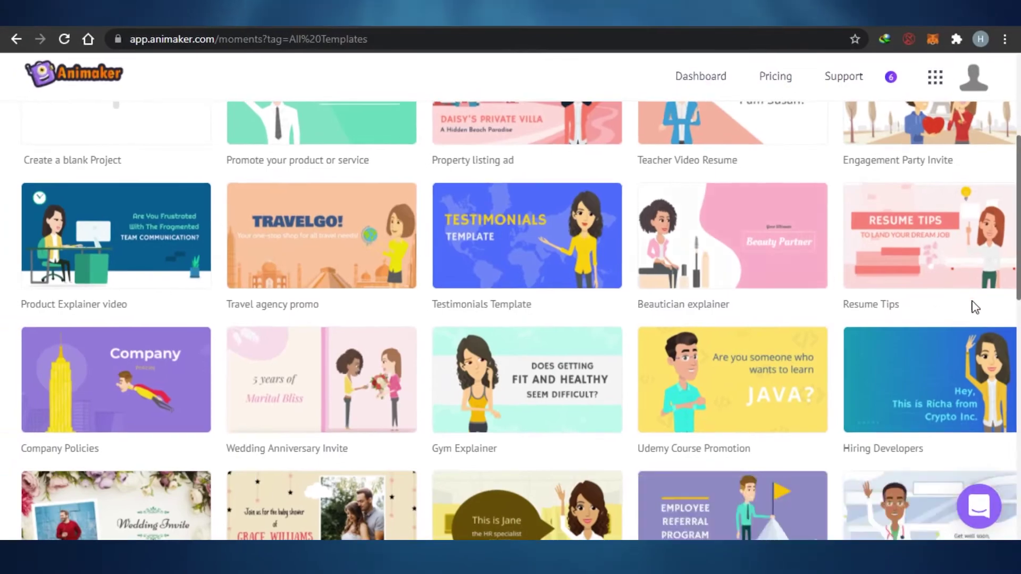
Create an Animaker project from the Gym Explainer template and name the video "My Video"
{"action": "scroll", "coordinate": [975, 307], "scroll_direction": "down", "scroll_amount": 6}
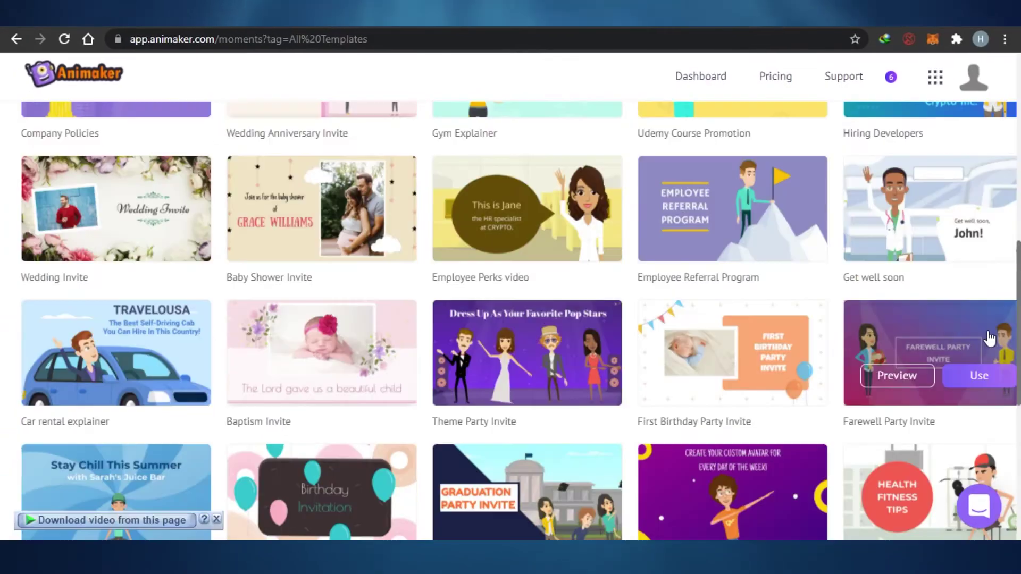
{"action": "scroll", "coordinate": [652, 229], "scroll_direction": "down", "scroll_amount": 4}
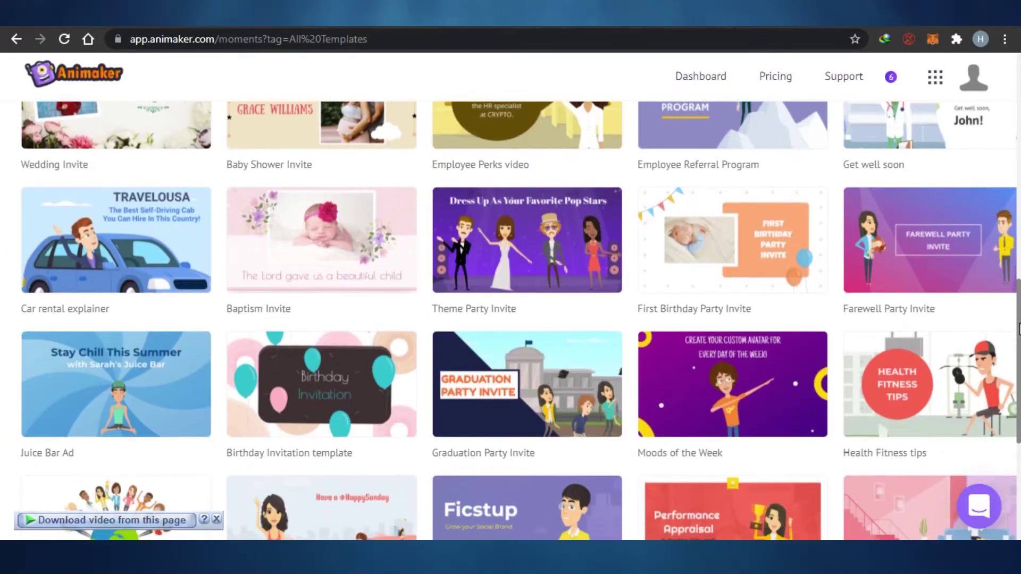
{"action": "scroll", "coordinate": [651, 230], "scroll_direction": "up", "scroll_amount": 9}
{"action": "mouse_move", "coordinate": [651, 230]}
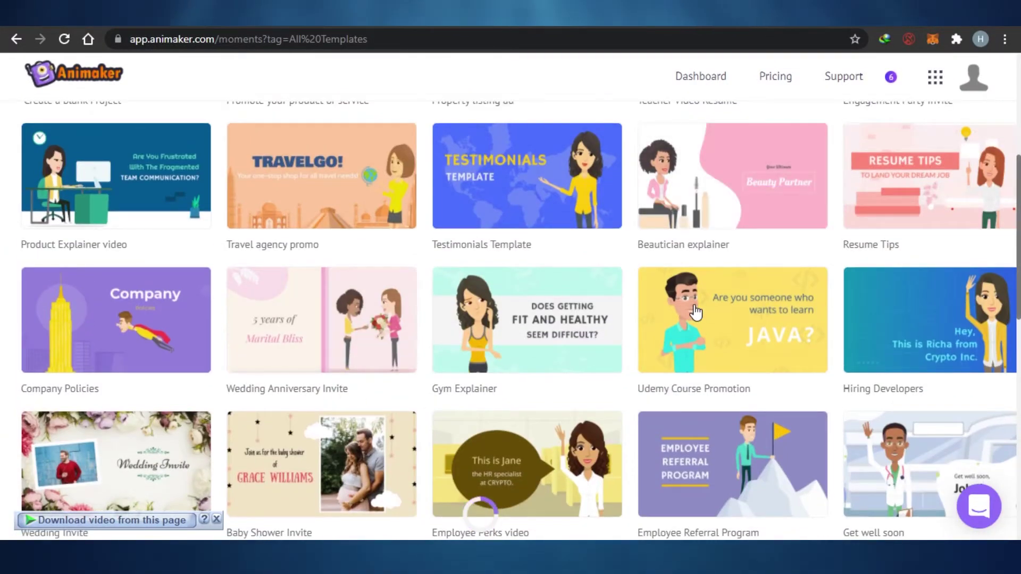
{"action": "mouse_move", "coordinate": [505, 327]}
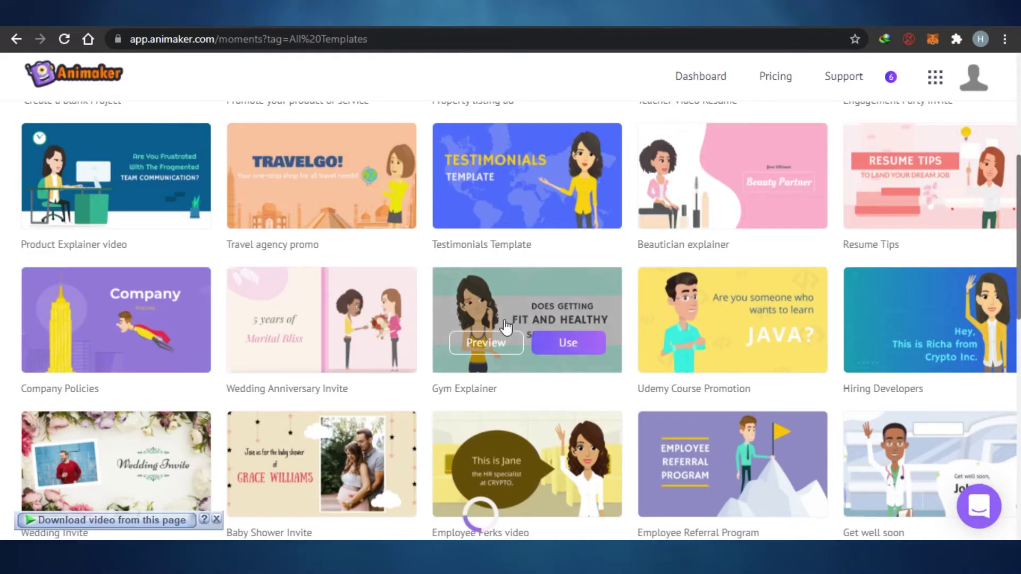
{"action": "left_click", "coordinate": [567, 344]}
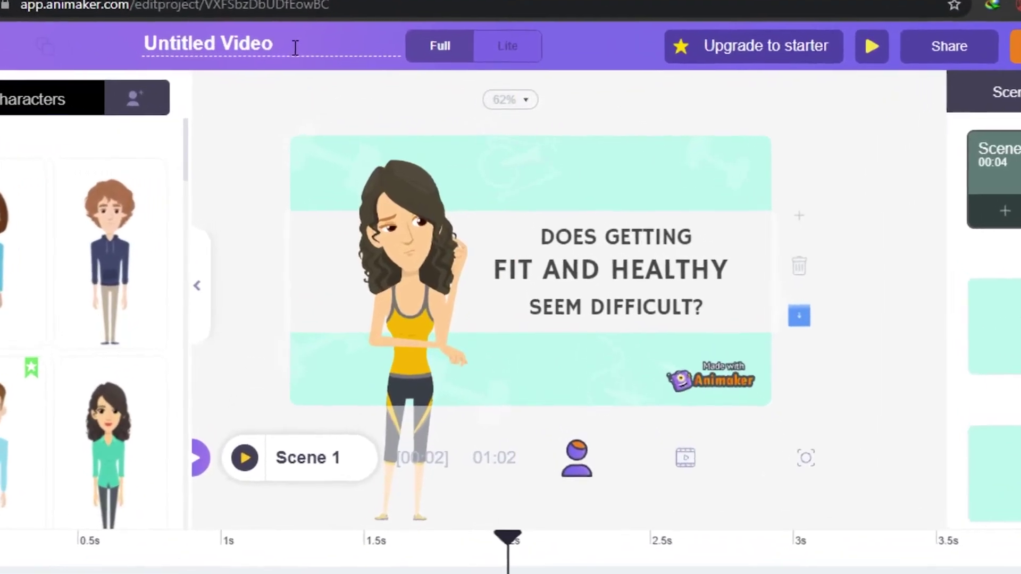
{"action": "left_click", "coordinate": [296, 48]}
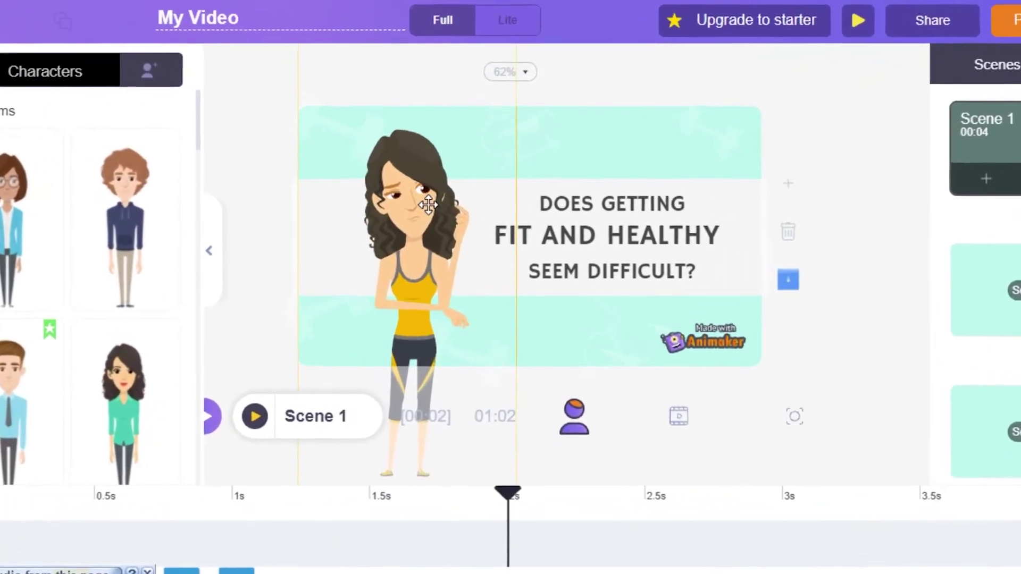
Scale down the woman character in Scene 1 and place her fully inside the frame, beside the text
{"action": "left_click_drag", "start_coordinate": [428, 205], "coordinate": [389, 211]}
{"action": "left_click_drag", "start_coordinate": [411, 154], "coordinate": [410, 153]}
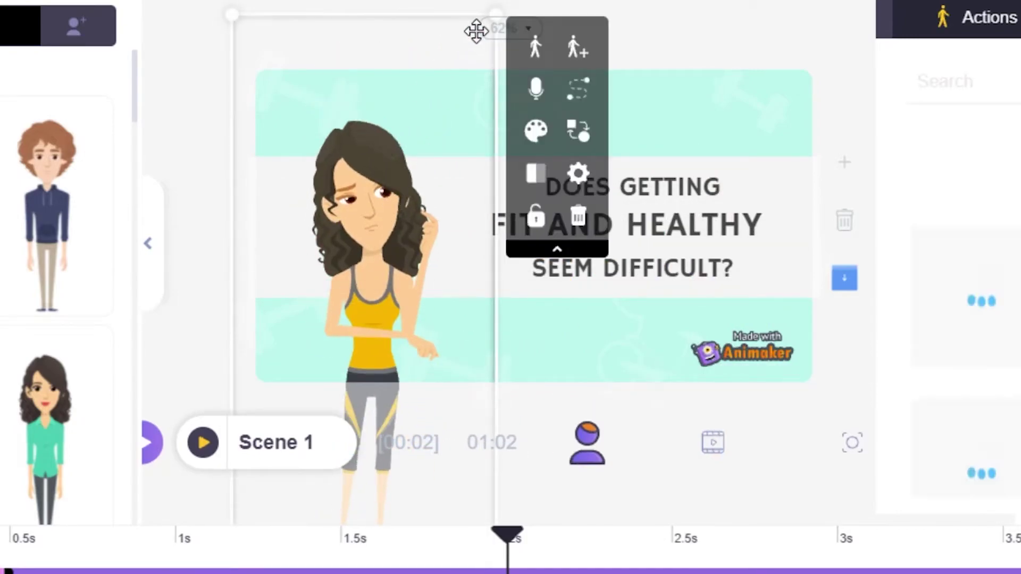
{"action": "left_click_drag", "start_coordinate": [478, 38], "coordinate": [394, 231]}
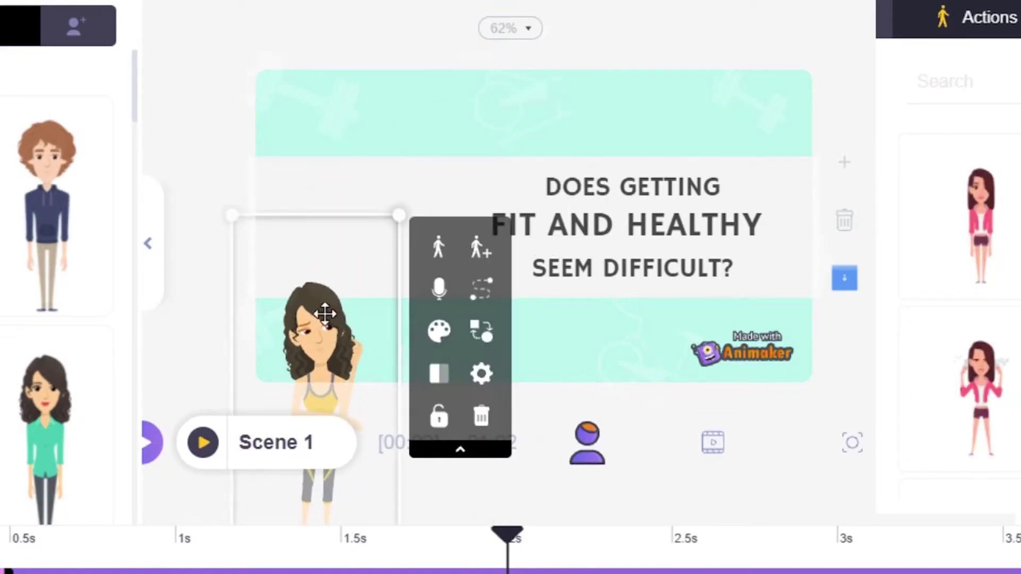
{"action": "left_click_drag", "start_coordinate": [333, 314], "coordinate": [337, 164]}
Replace the "FIT AND HEALTHY" text line in Scene 1 with "YOUR OWN TEXT"
{"action": "double_click", "coordinate": [765, 236]}
{"action": "left_click", "coordinate": [766, 222]}
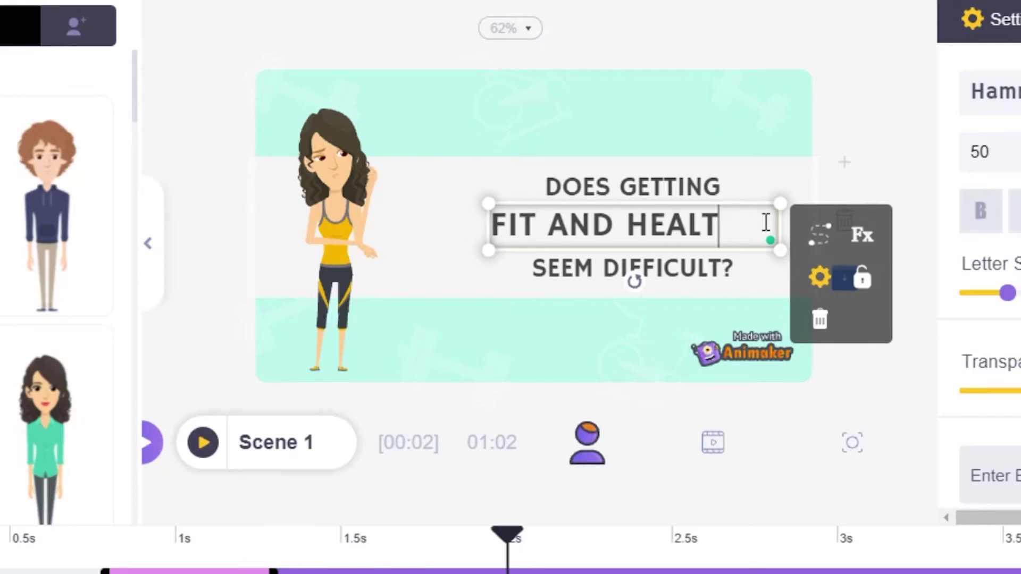
{"action": "key", "text": "BackSpace"}
{"action": "key", "text": "BackSpace"}
{"action": "key", "text": "BackSpace"}
{"action": "key", "text": "BackSpace"}
{"action": "key", "text": "BackSpace"}
{"action": "key", "text": "BackSpace"}
{"action": "key", "text": "BackSpace"}
{"action": "key", "text": "BackSpace"}
{"action": "key", "text": "BackSpace"}
{"action": "key", "text": "BackSpace"}
{"action": "key", "text": "BackSpace"}
{"action": "key", "text": "BackSpace"}
{"action": "key", "text": "BackSpace"}
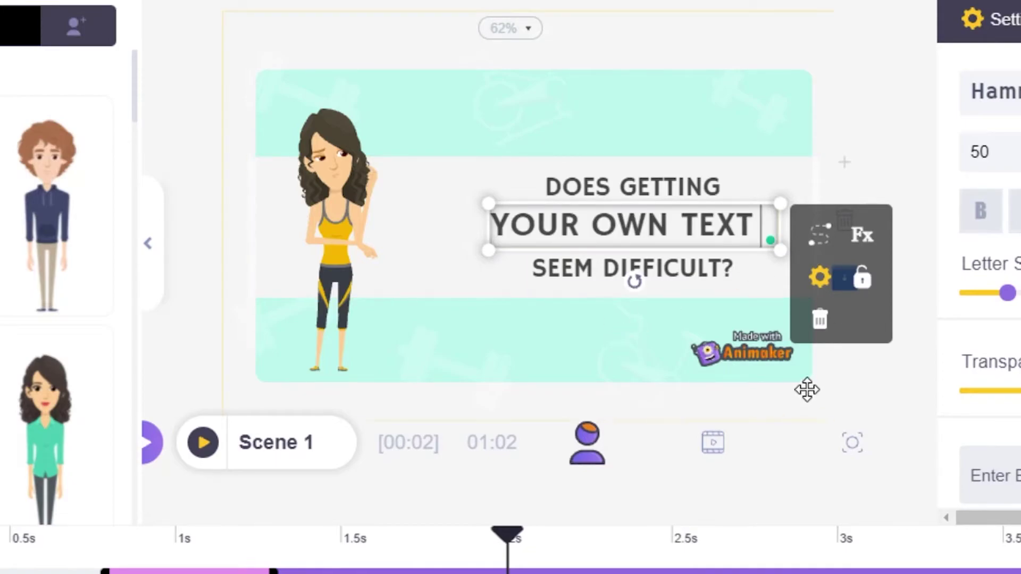
{"action": "left_click", "coordinate": [868, 154]}
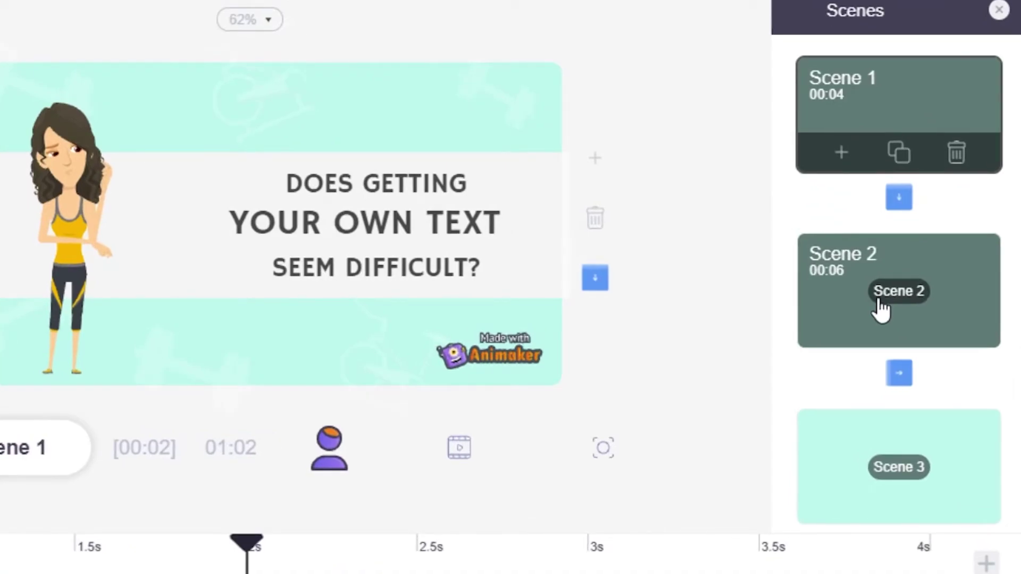
In Scene 2, replace the woman with the curly-haired man in the navy hoodie, placed on the teal half
{"action": "left_click", "coordinate": [880, 308]}
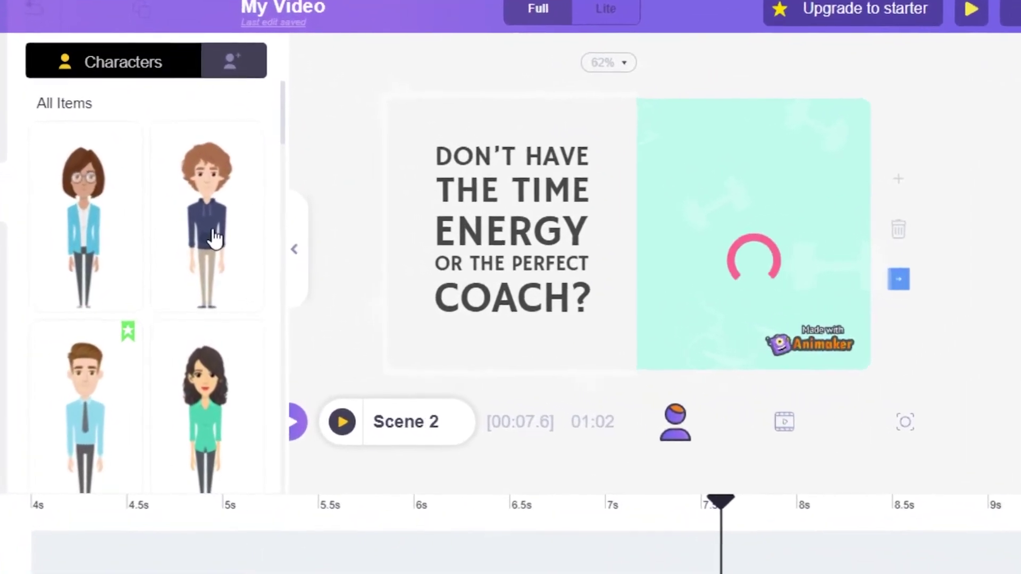
{"action": "left_click_drag", "start_coordinate": [215, 239], "coordinate": [643, 168]}
{"action": "left_click_drag", "start_coordinate": [703, 153], "coordinate": [494, 188]}
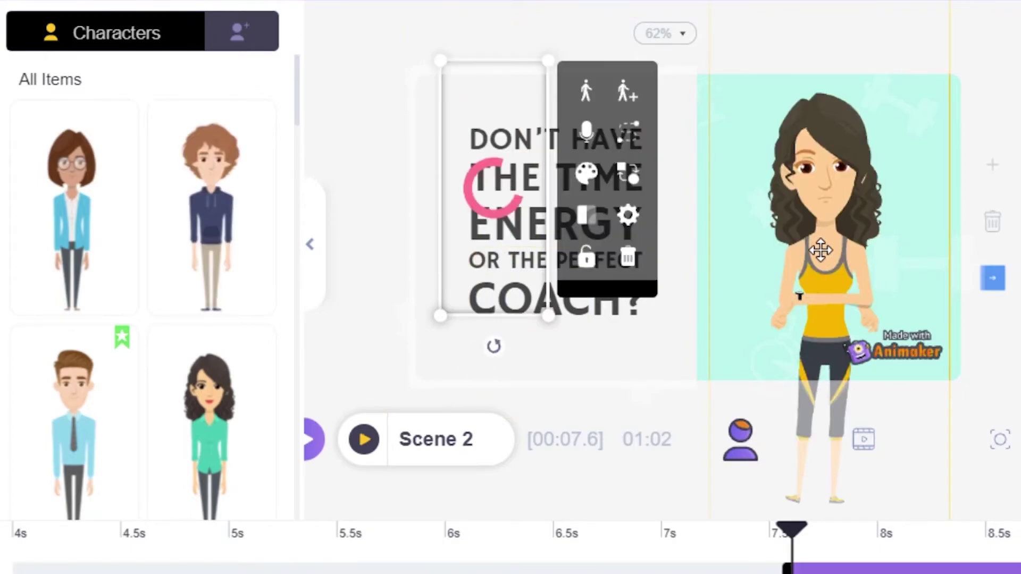
{"action": "left_click", "coordinate": [847, 143]}
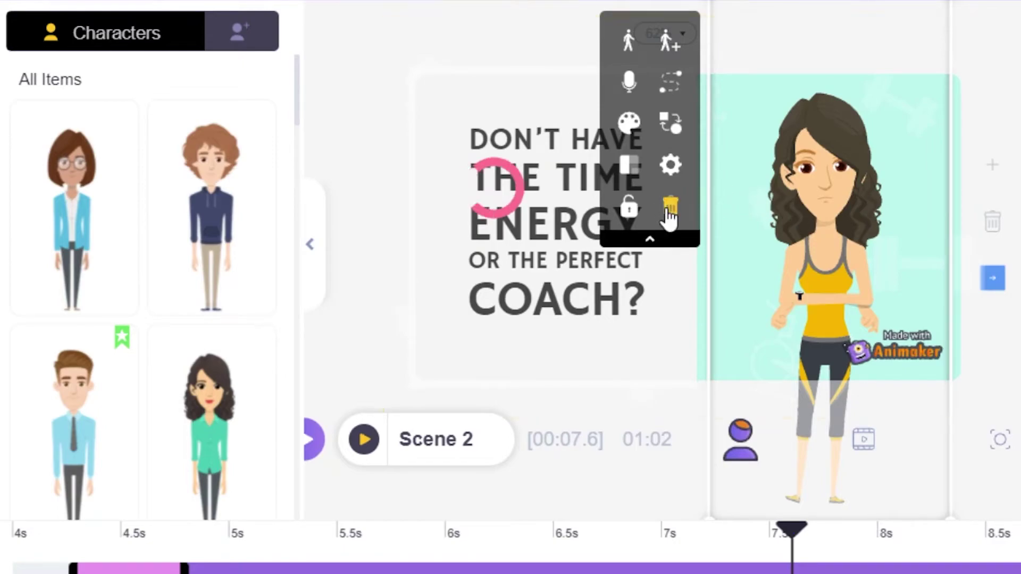
{"action": "left_click", "coordinate": [670, 210]}
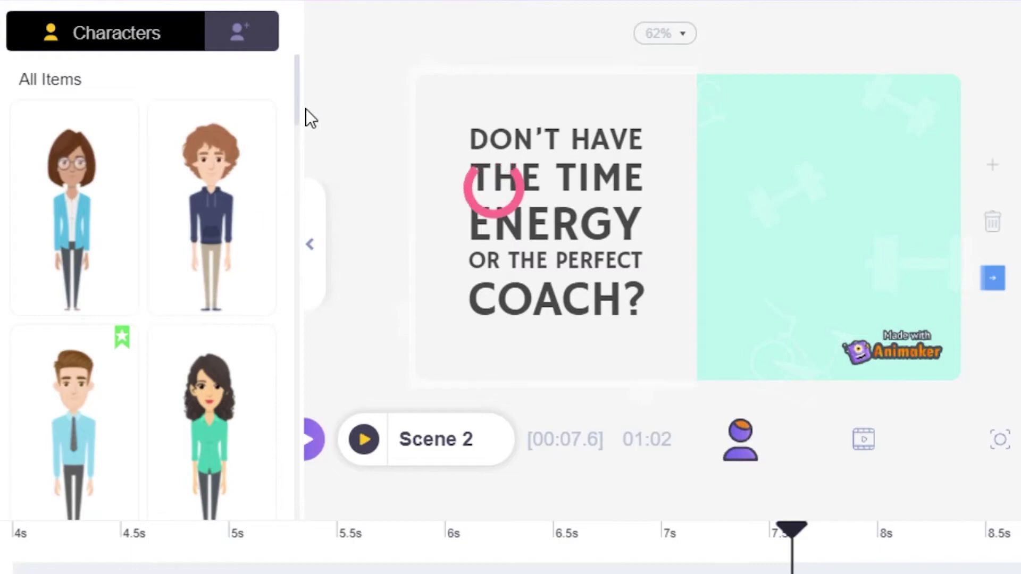
{"action": "left_click_drag", "start_coordinate": [296, 98], "coordinate": [291, 73]}
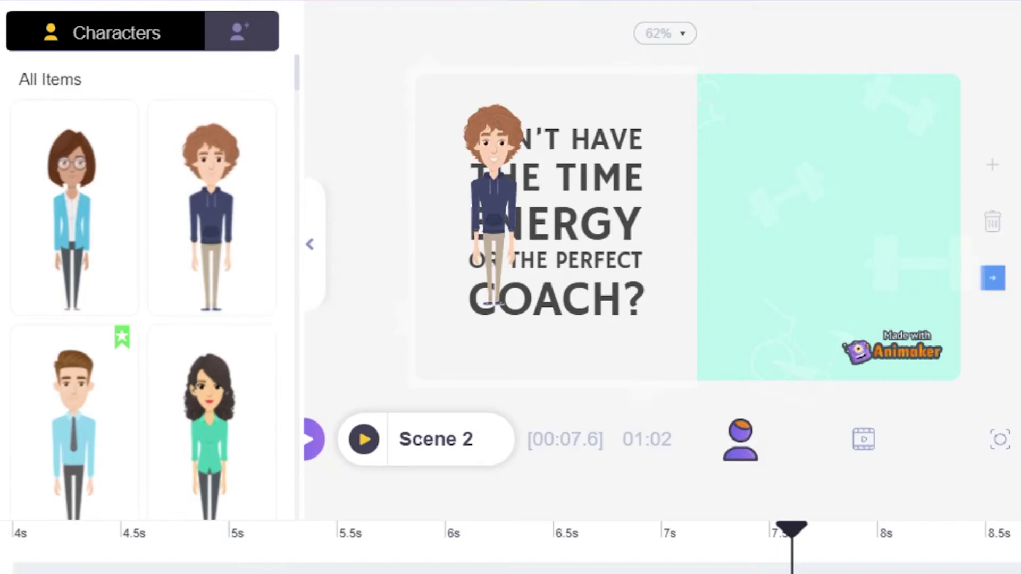
{"action": "left_click_drag", "start_coordinate": [764, 244], "coordinate": [842, 228]}
{"action": "left_click_drag", "start_coordinate": [889, 85], "coordinate": [909, 22]}
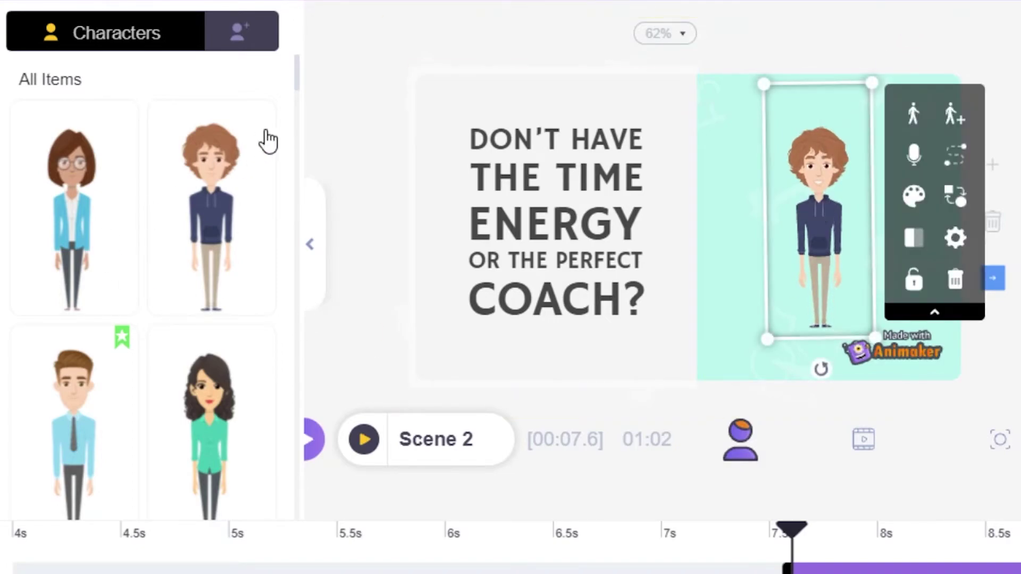
Apply the Standing And Talking action to the man in Scene 2, browse his other actions and enlarge him slightly
{"action": "left_click_drag", "start_coordinate": [296, 71], "coordinate": [297, 117]}
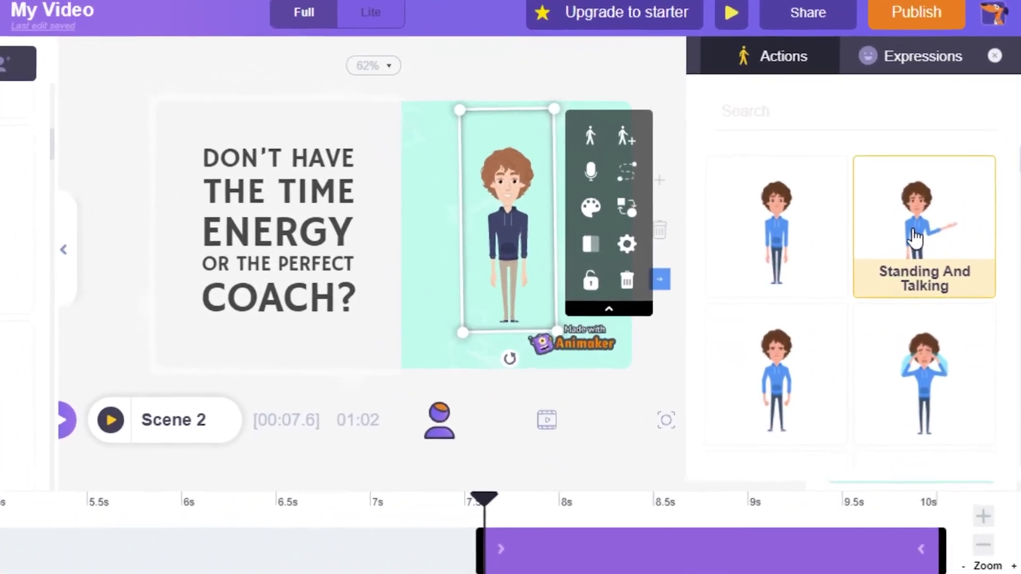
{"action": "left_click", "coordinate": [910, 258]}
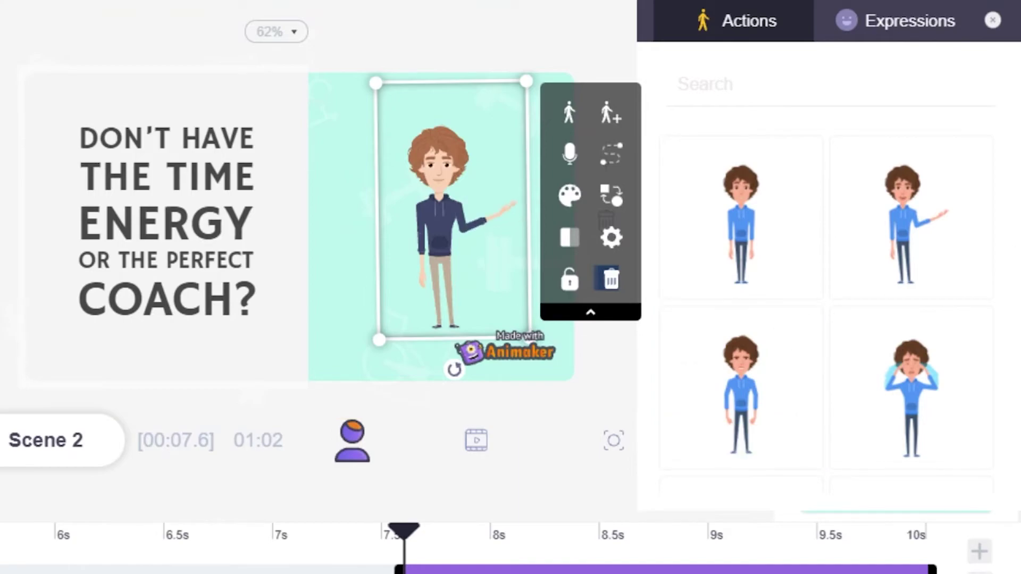
{"action": "scroll", "coordinate": [827, 309], "scroll_direction": "down", "scroll_amount": 5}
{"action": "scroll", "coordinate": [827, 319], "scroll_direction": "down", "scroll_amount": 5}
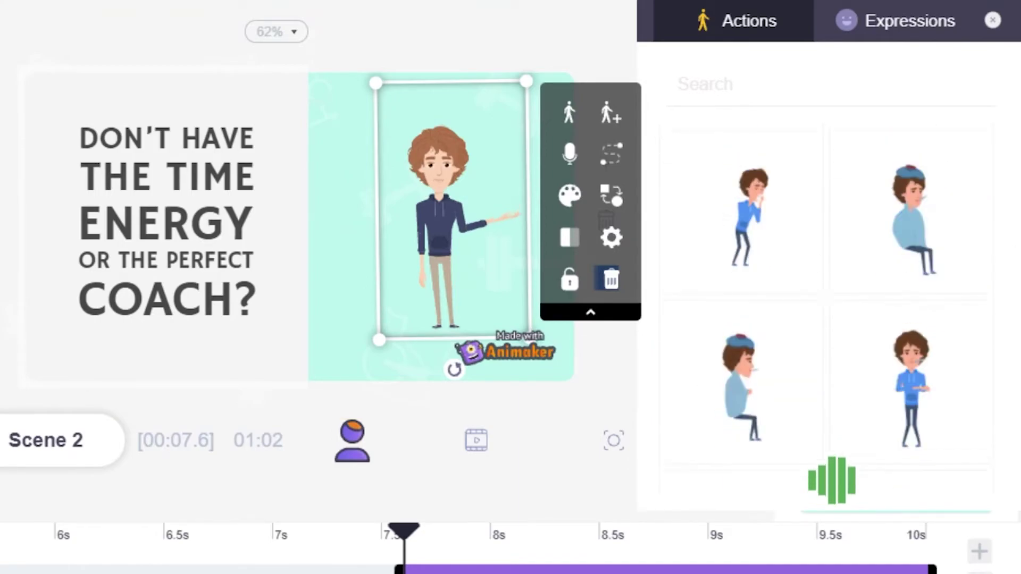
{"action": "left_click", "coordinate": [716, 390]}
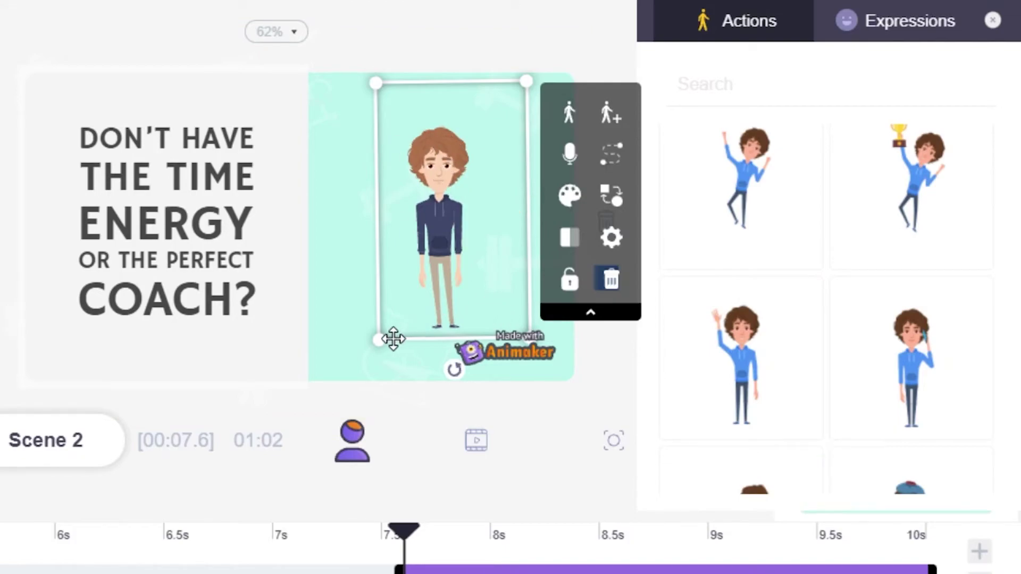
{"action": "left_click", "coordinate": [475, 204]}
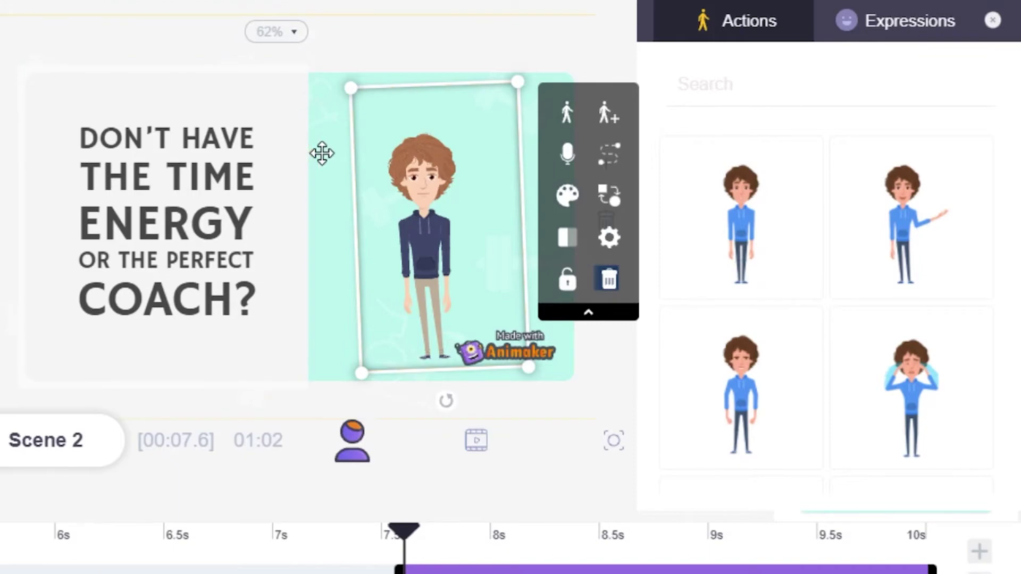
{"action": "left_click", "coordinate": [568, 158]}
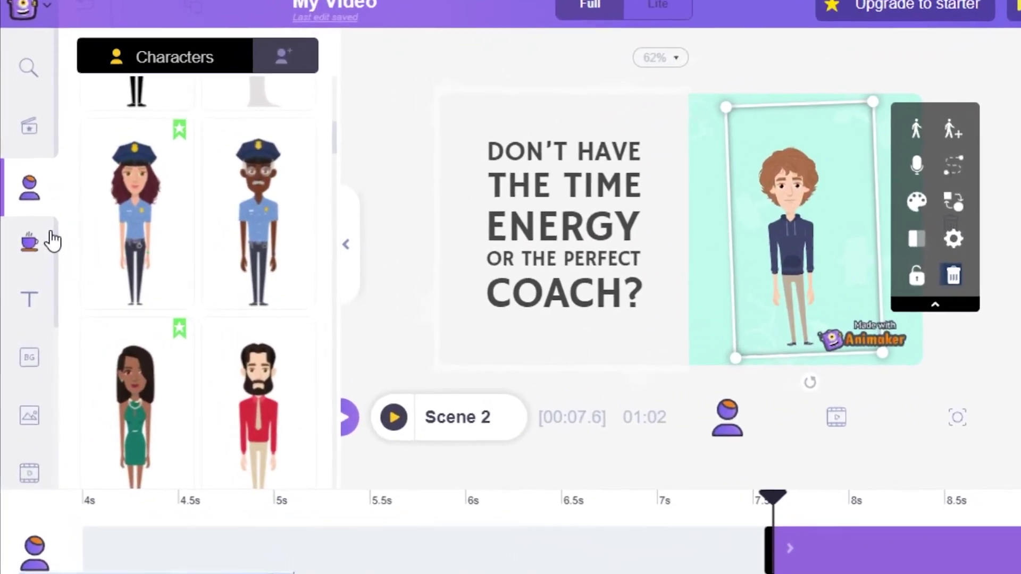
Add the orange splash gradient shape to Scene 2, scale it down and place it beside the man's legs
{"action": "left_click", "coordinate": [43, 250]}
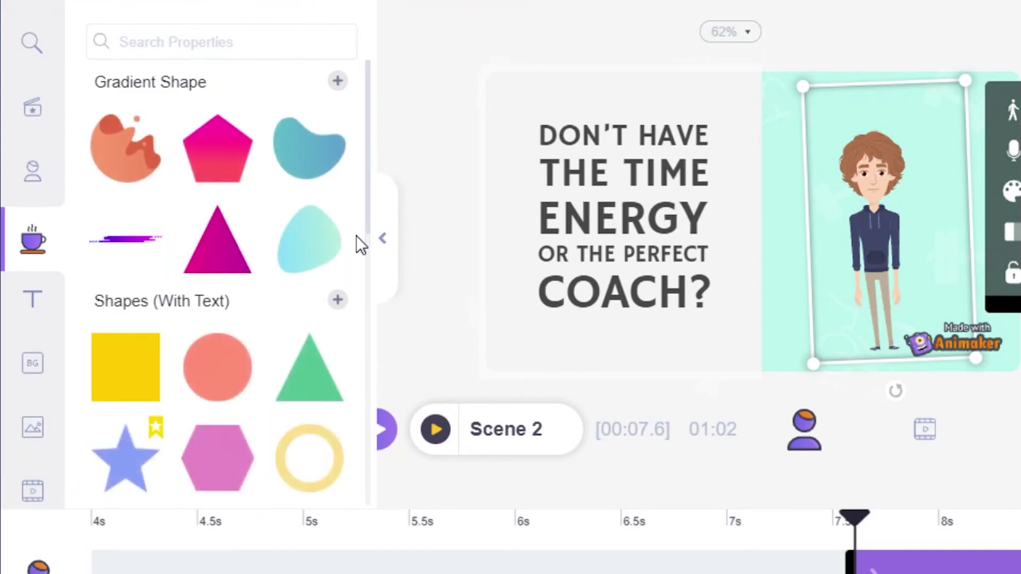
{"action": "left_click_drag", "start_coordinate": [132, 151], "coordinate": [687, 205]}
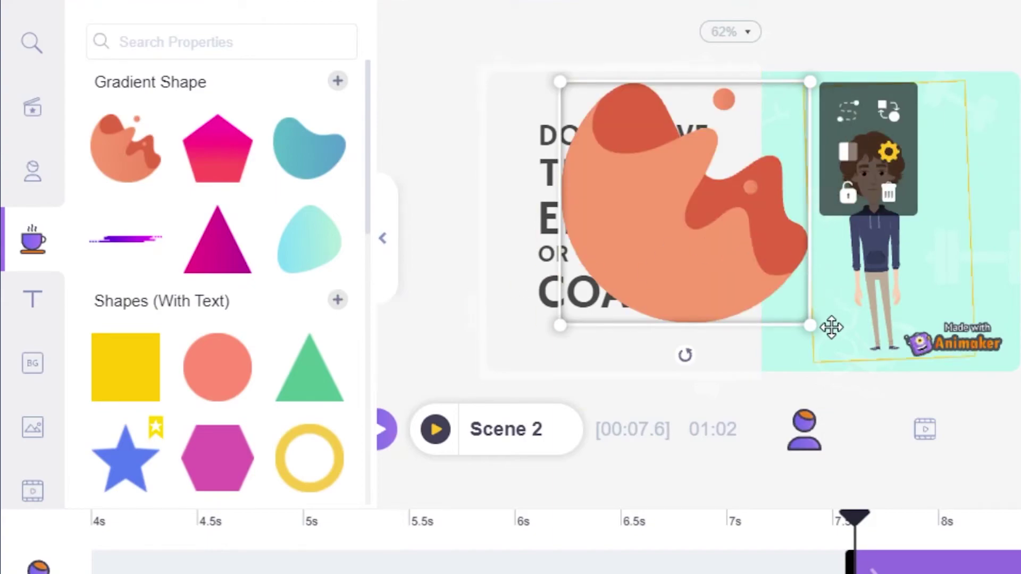
{"action": "left_click_drag", "start_coordinate": [806, 323], "coordinate": [702, 241]}
{"action": "left_click_drag", "start_coordinate": [596, 155], "coordinate": [759, 299]}
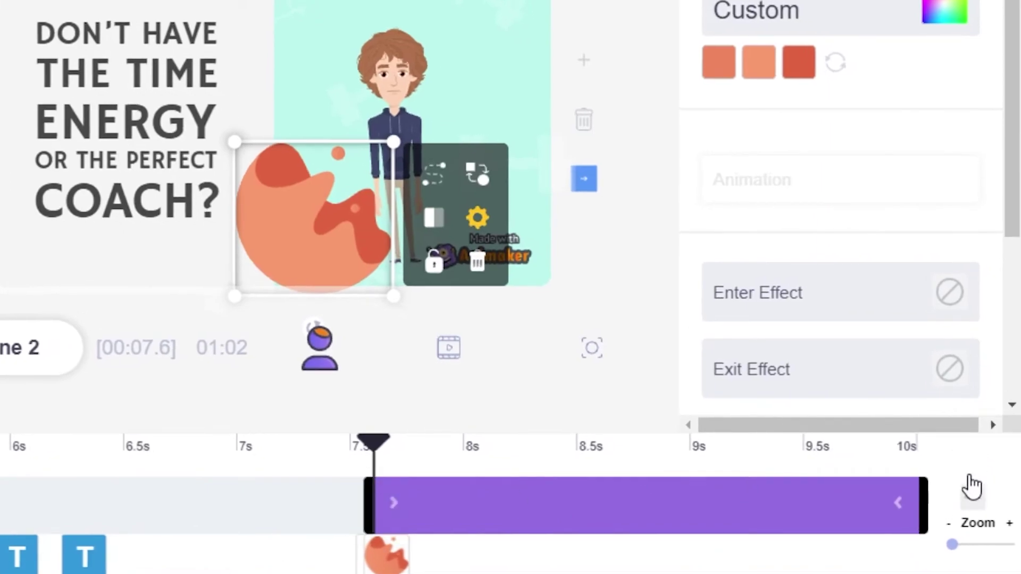
Lengthen Scene 2 to 7 seconds, then shorten it back to 6 seconds
{"action": "left_click", "coordinate": [973, 478]}
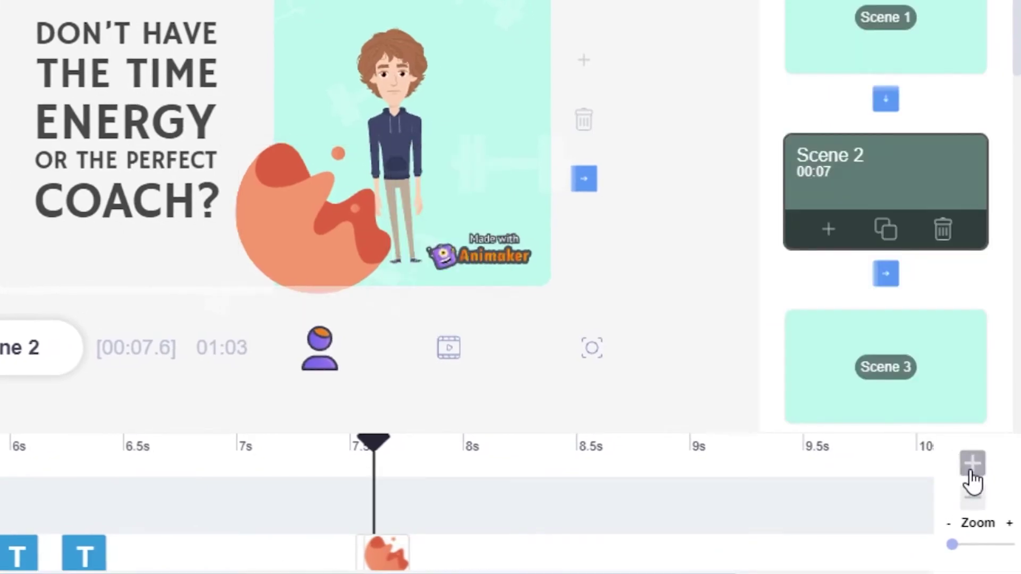
{"action": "left_click", "coordinate": [973, 500]}
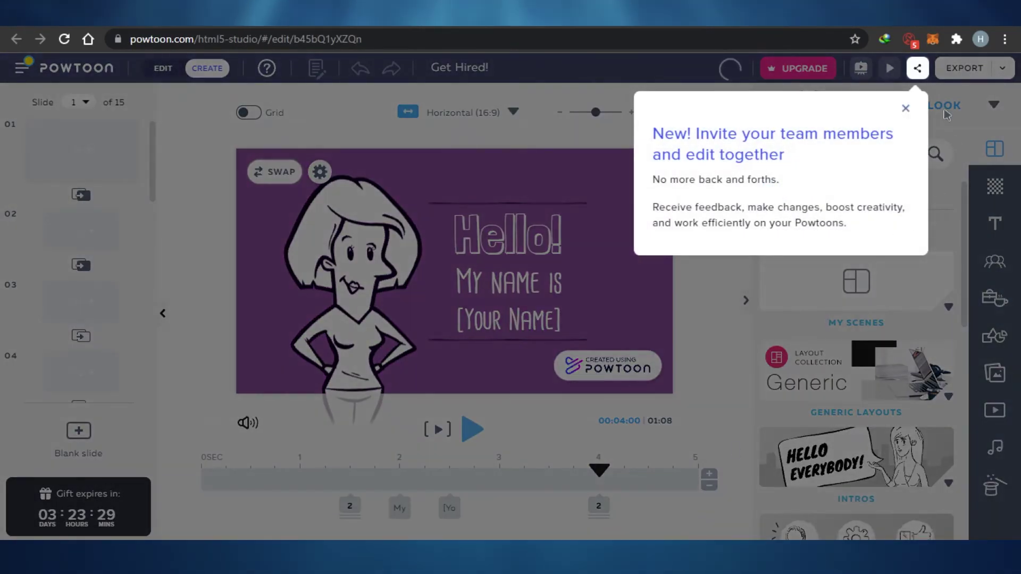
Dismiss the team invitation notice in Powtoon's "Get Hired!" editor and compare its workspace with the Animaker project
{"action": "left_click", "coordinate": [907, 108]}
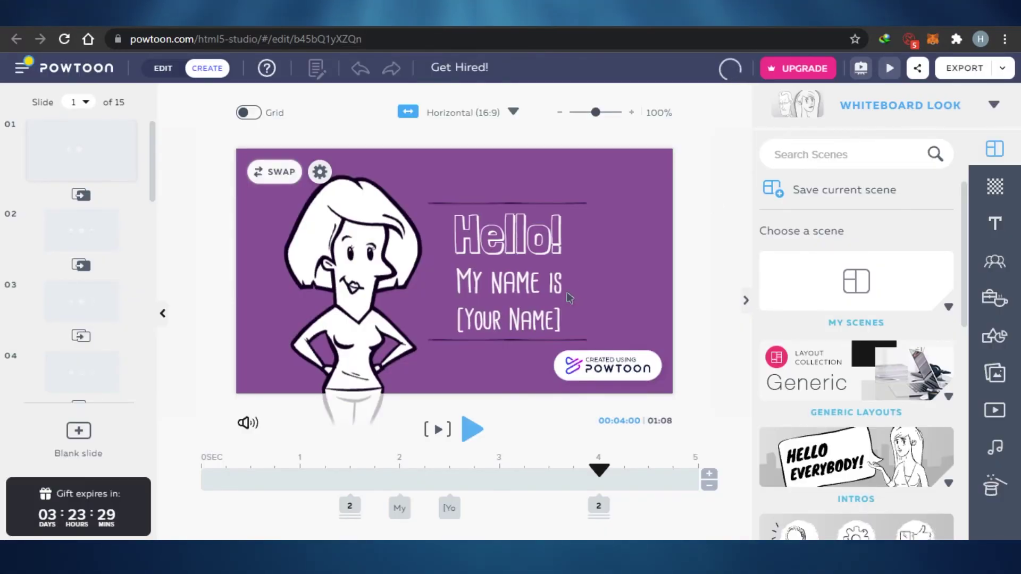
{"action": "left_click", "coordinate": [700, 26]}
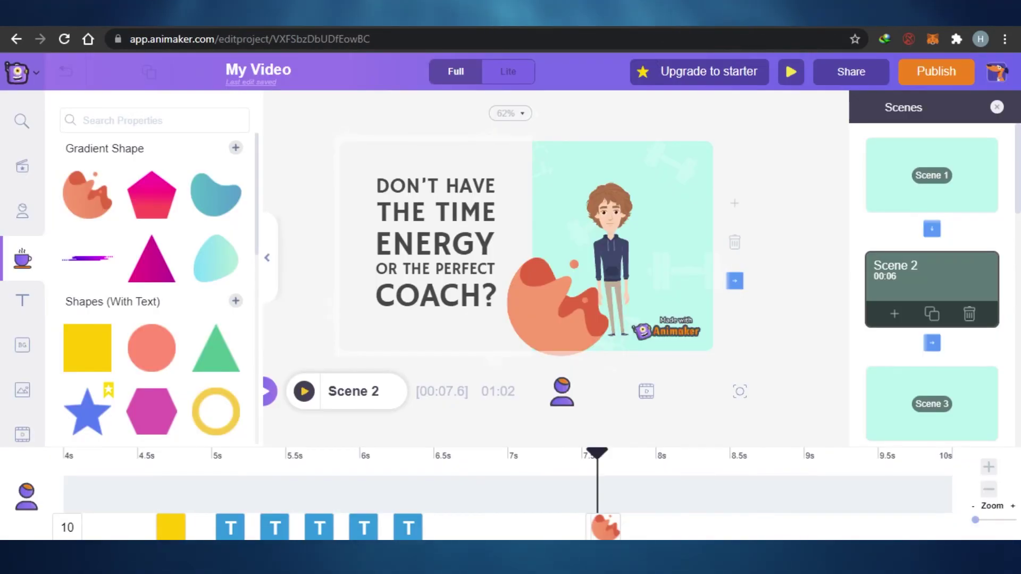
Switch to Powtoon's template gallery, look over the Personal Video CVs templates and dismiss the download manager overlay
{"action": "left_click", "coordinate": [537, 14]}
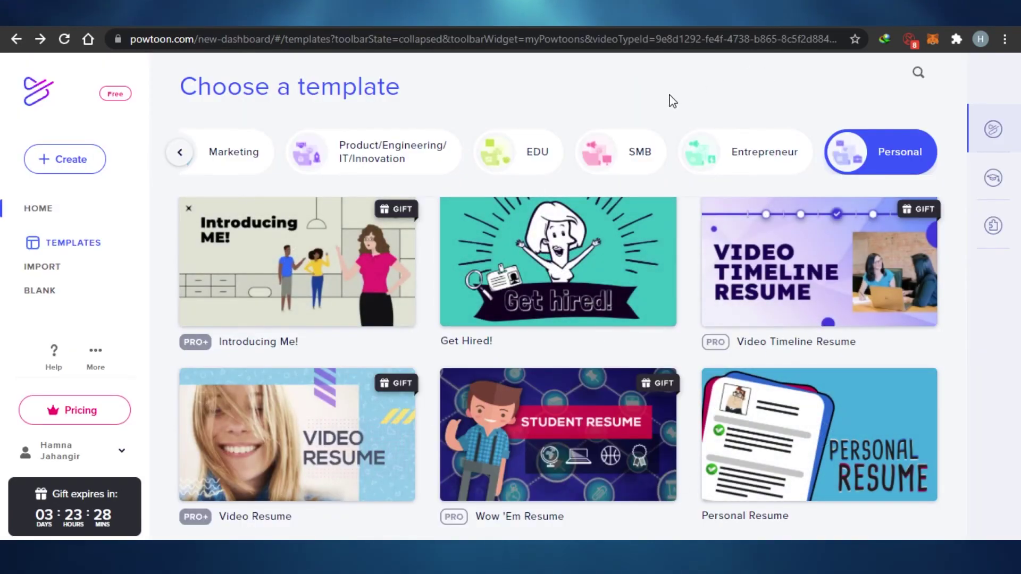
{"action": "mouse_move", "coordinate": [969, 142]}
{"action": "left_mouse_down"}
{"action": "mouse_move", "coordinate": [968, 223]}
{"action": "mouse_move", "coordinate": [965, 125]}
{"action": "left_mouse_up"}
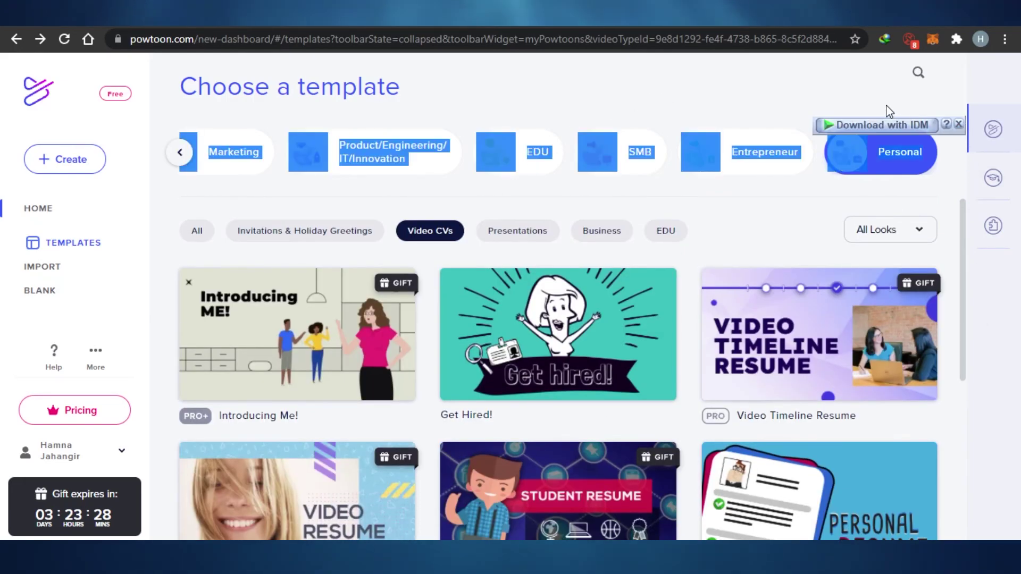
{"action": "left_click", "coordinate": [958, 126]}
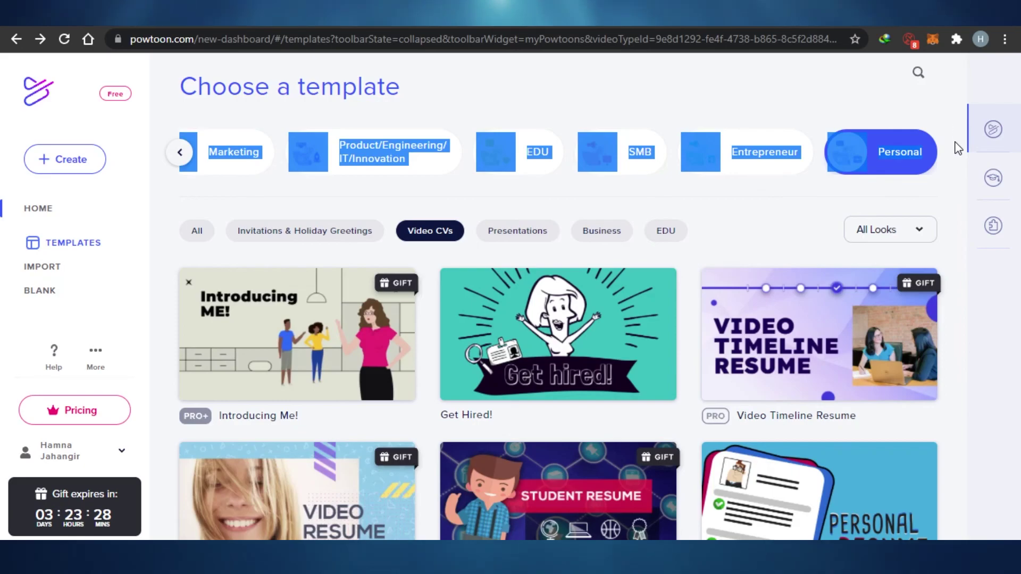
{"action": "left_click", "coordinate": [959, 149]}
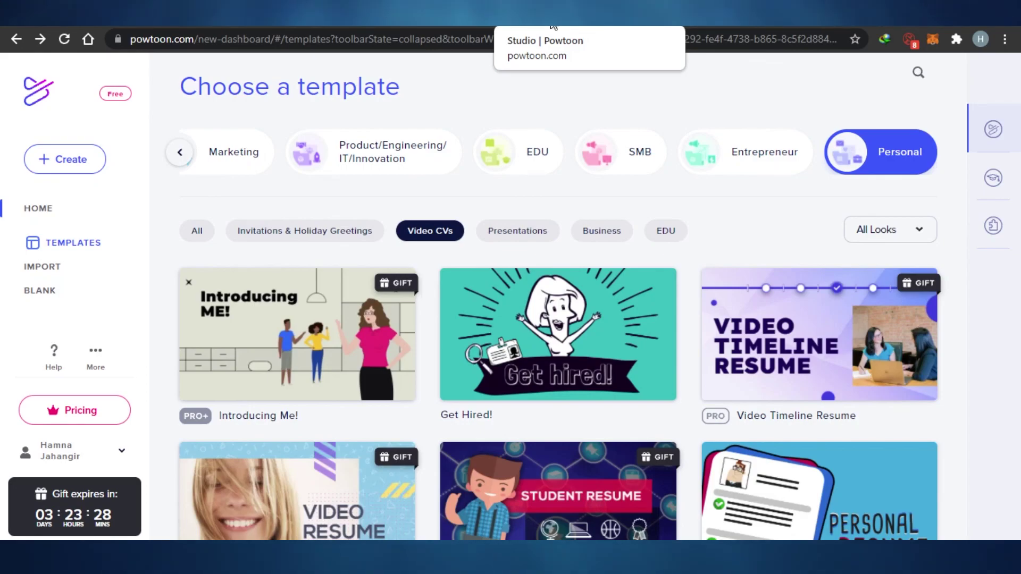
Revisit the Animaker editor and the Powtoon studio, then return to Powtoon's template gallery
{"action": "left_click", "coordinate": [707, 13]}
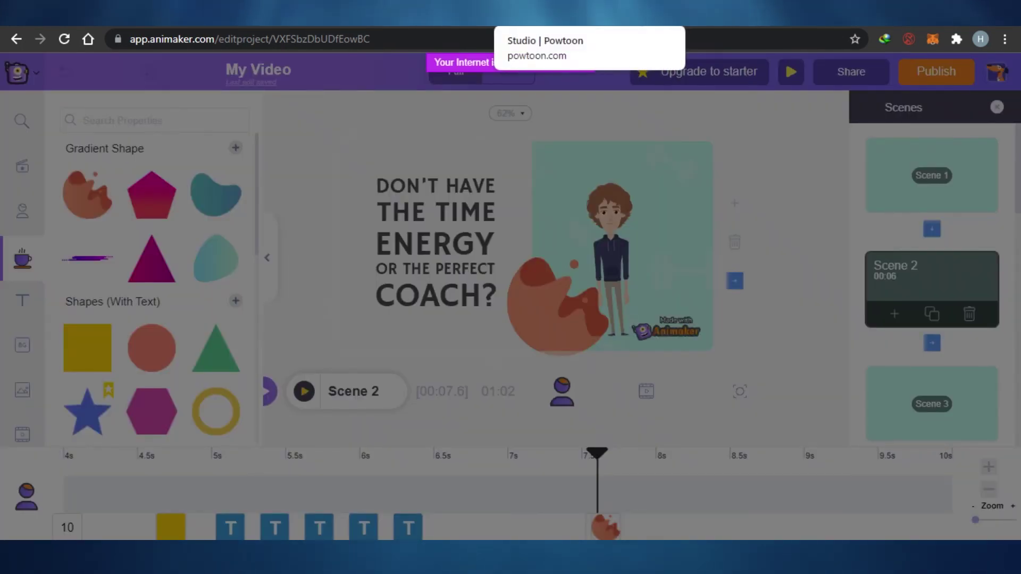
{"action": "left_click", "coordinate": [638, 14]}
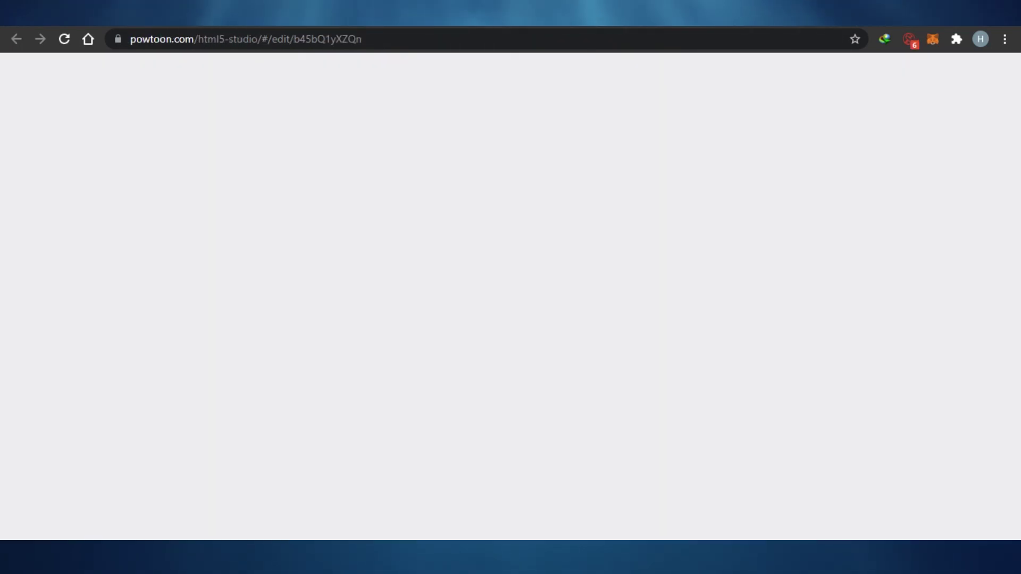
{"action": "left_click", "coordinate": [250, 13]}
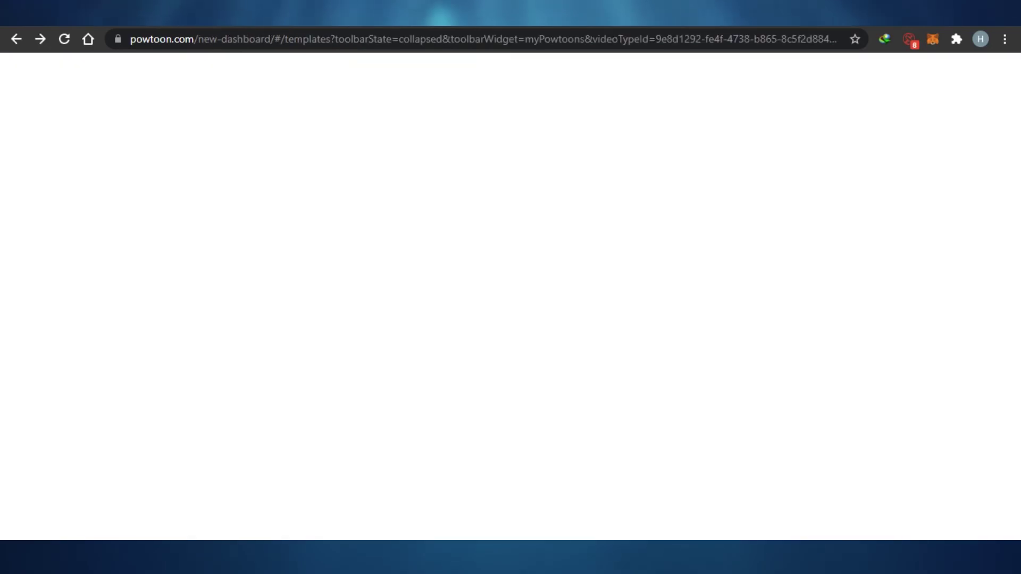